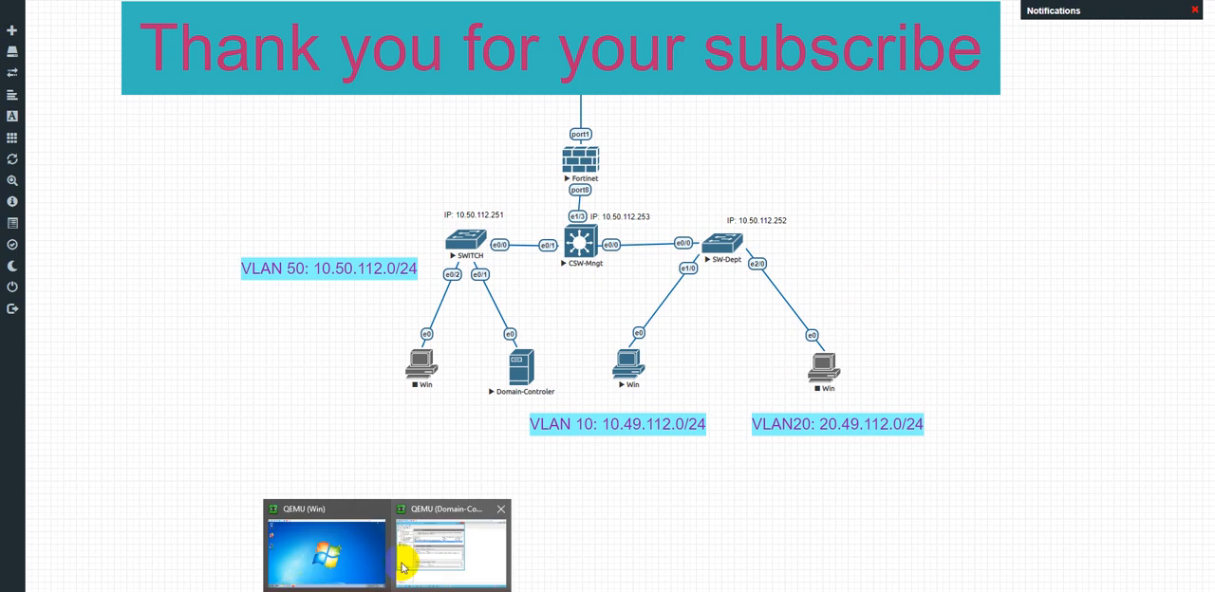
Bring up the Domain-Controller's Network Policy Server and open the Priv lvl=15 policy's properties
{"action": "left_click", "coordinate": [433, 558]}
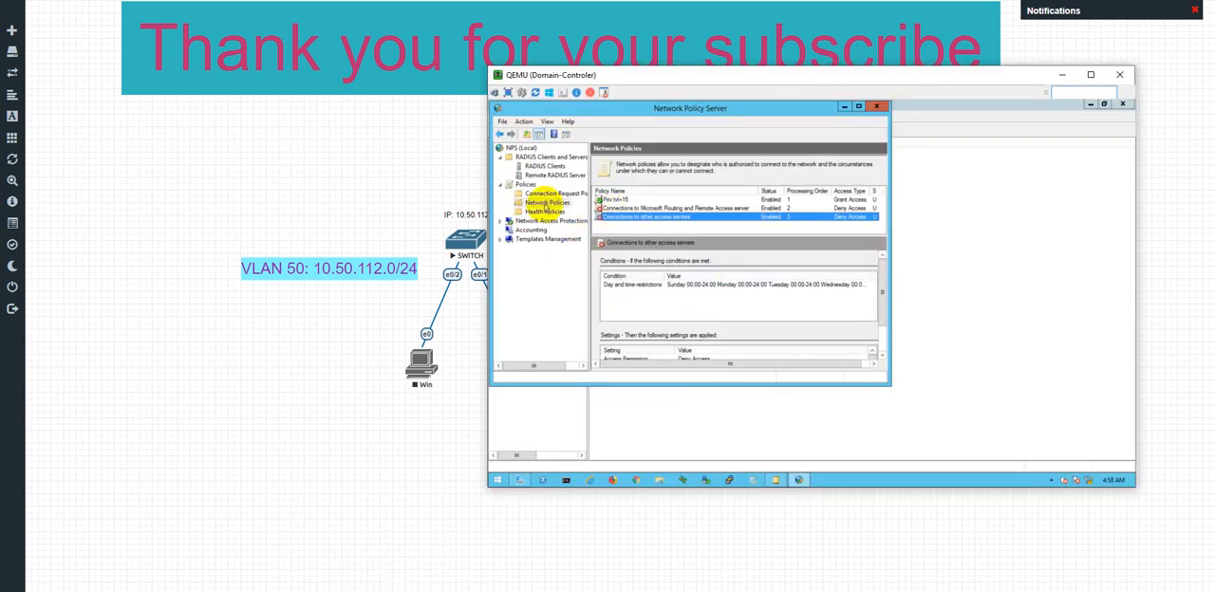
{"action": "left_click", "coordinate": [619, 200]}
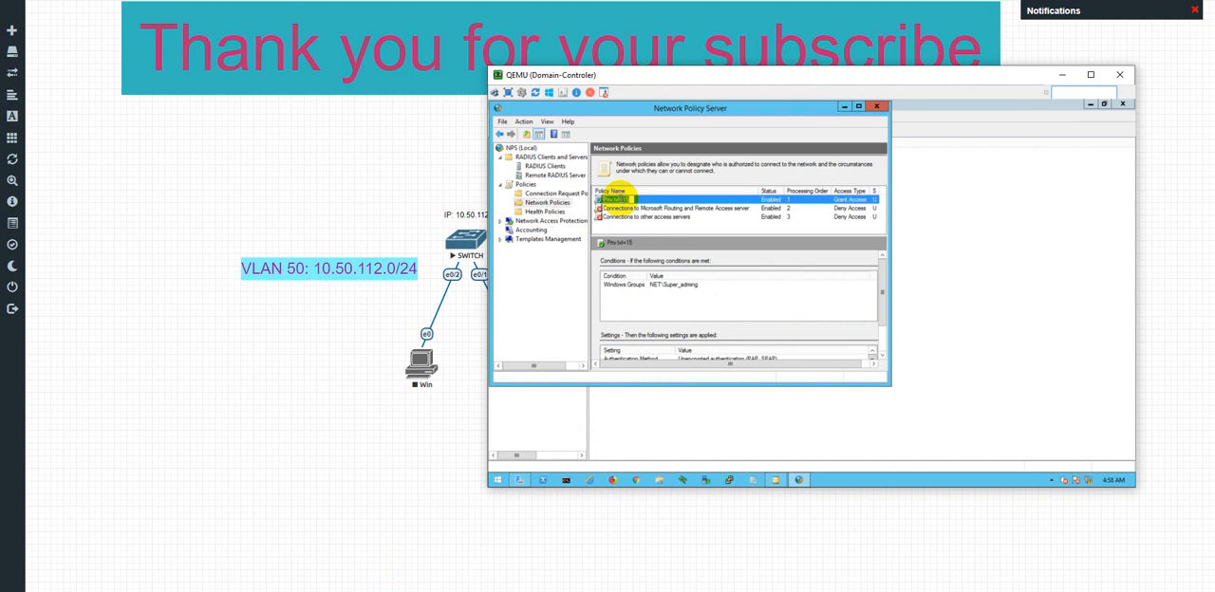
{"action": "left_click", "coordinate": [604, 199]}
{"action": "double_click", "coordinate": [604, 199]}
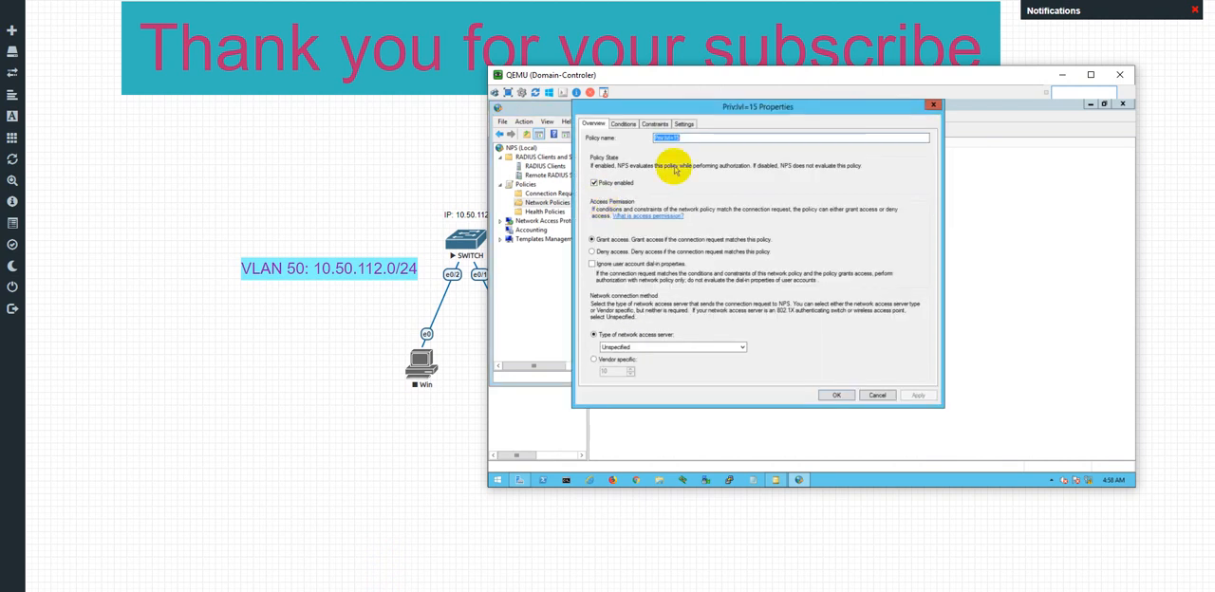
Review the policy's Super_adming group condition, constraints and Login service type, then close it with OK
{"action": "left_click", "coordinate": [626, 125]}
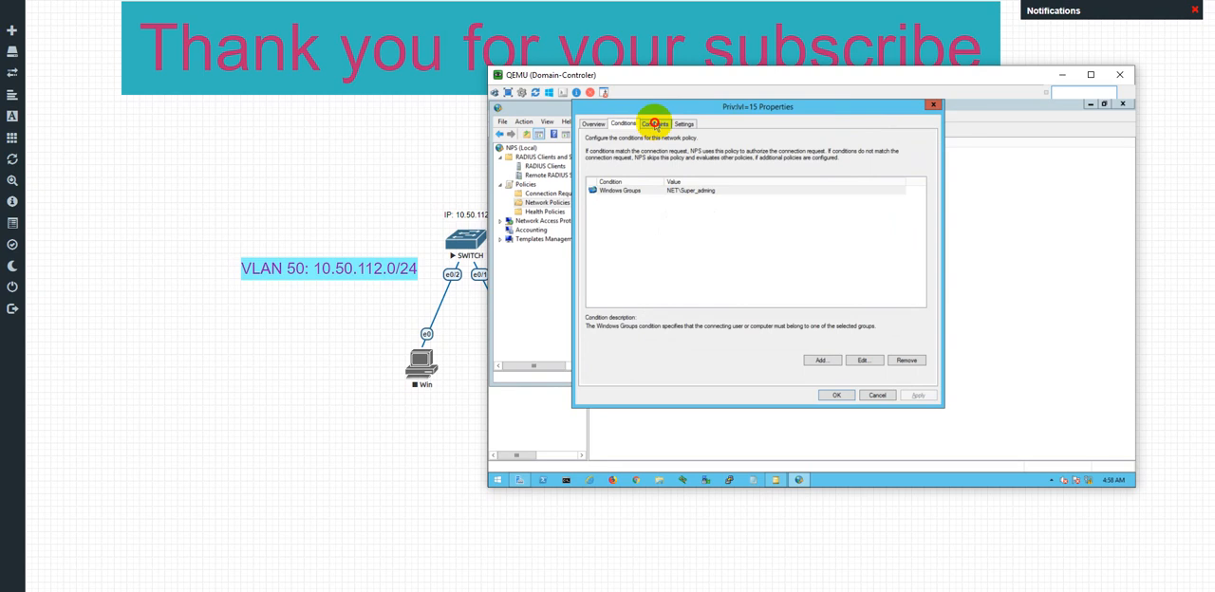
{"action": "left_click", "coordinate": [654, 124]}
{"action": "left_click", "coordinate": [678, 124]}
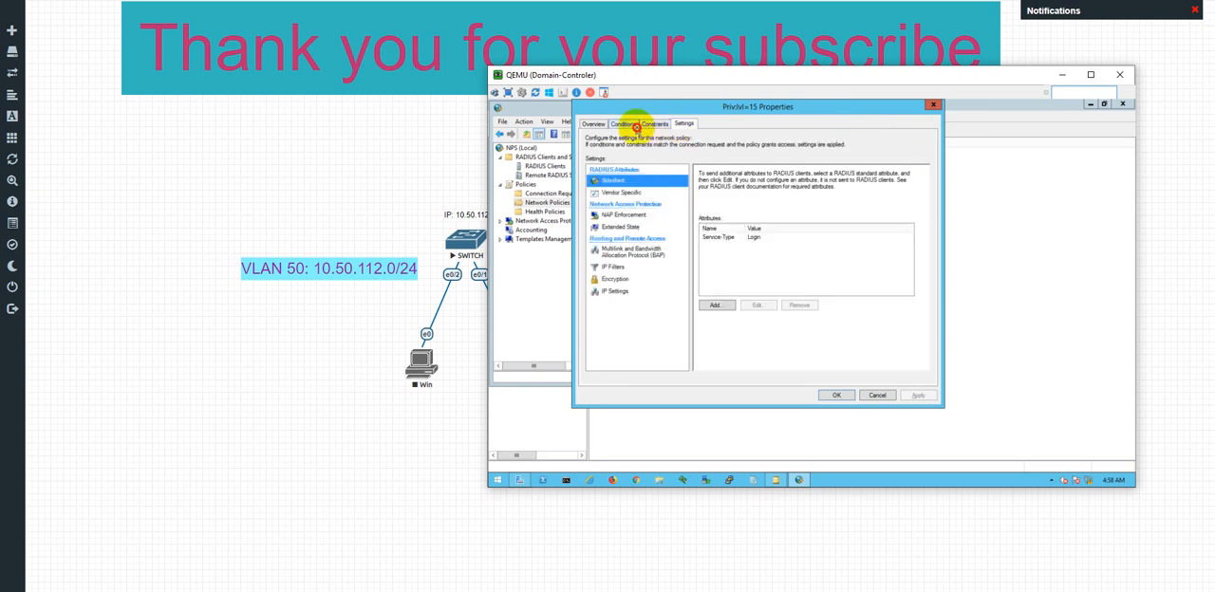
{"action": "left_click", "coordinate": [593, 124]}
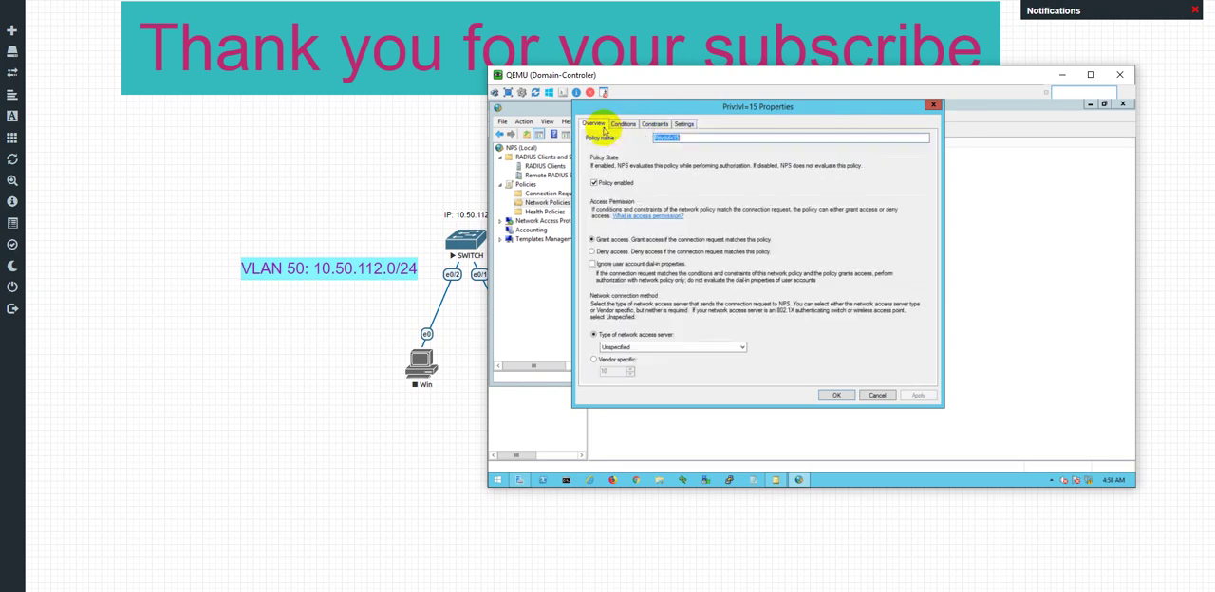
{"action": "left_click", "coordinate": [834, 397]}
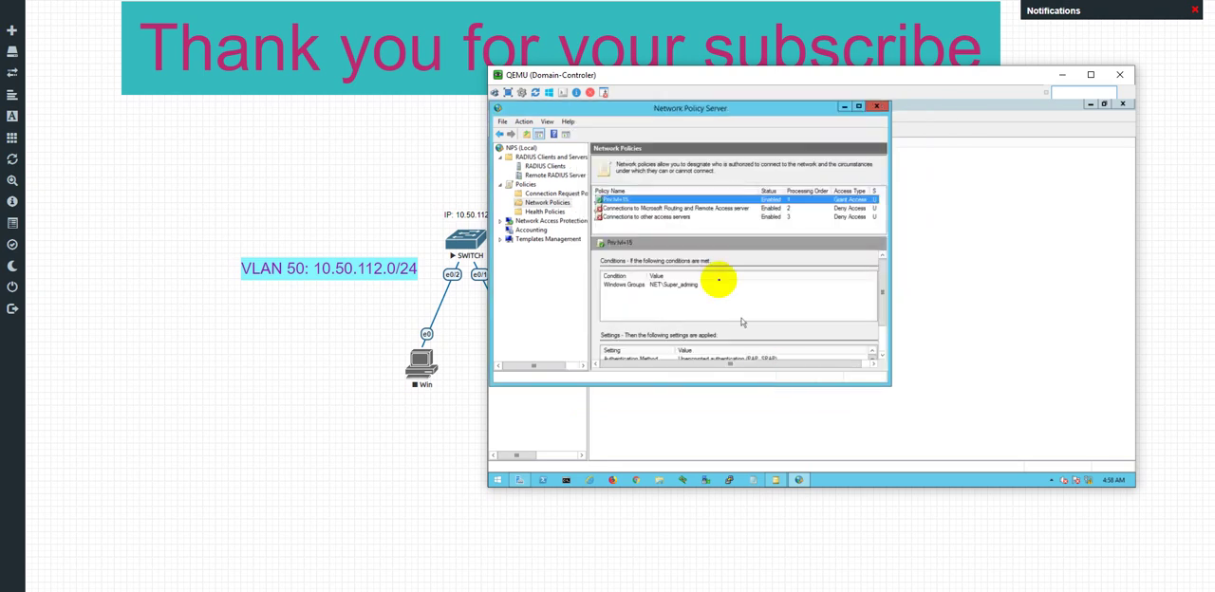
Review the NET users and groups in ADUC, then show NPS RADIUS Clients listing CSW-Mngt as a Cisco client
{"action": "left_click", "coordinate": [844, 105]}
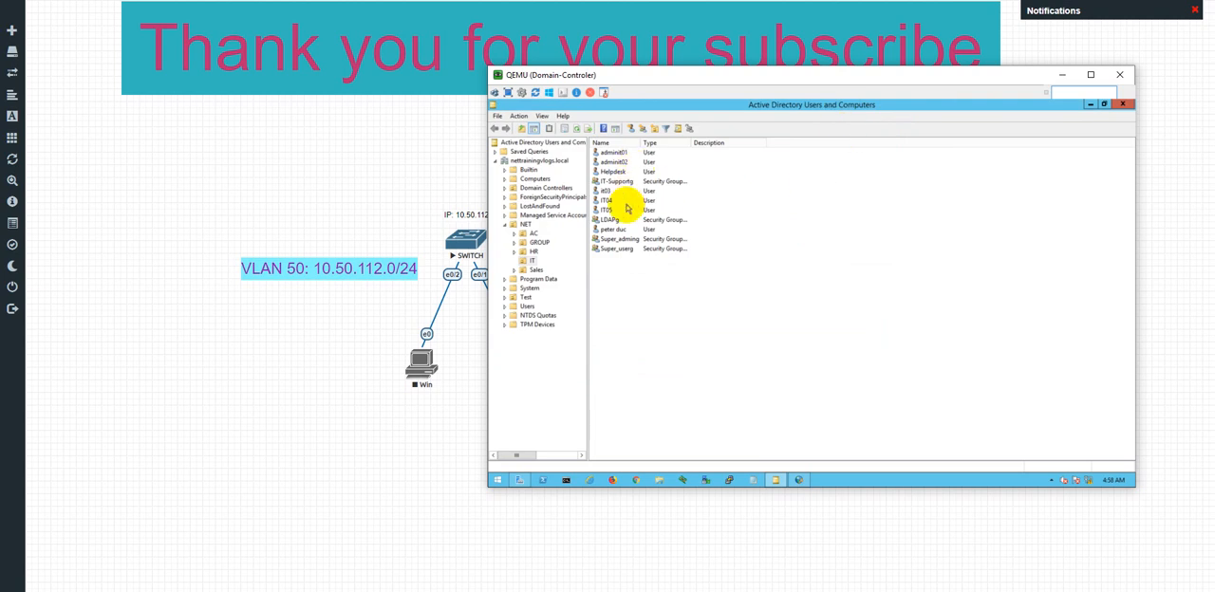
{"action": "left_click", "coordinate": [432, 195]}
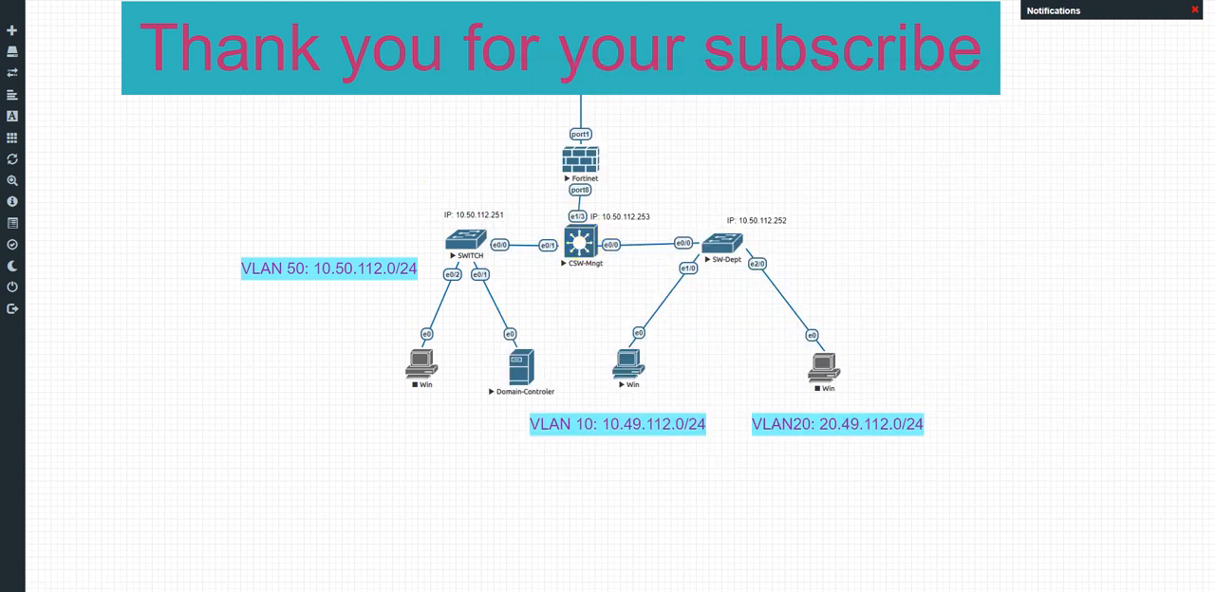
{"action": "left_click", "coordinate": [460, 562]}
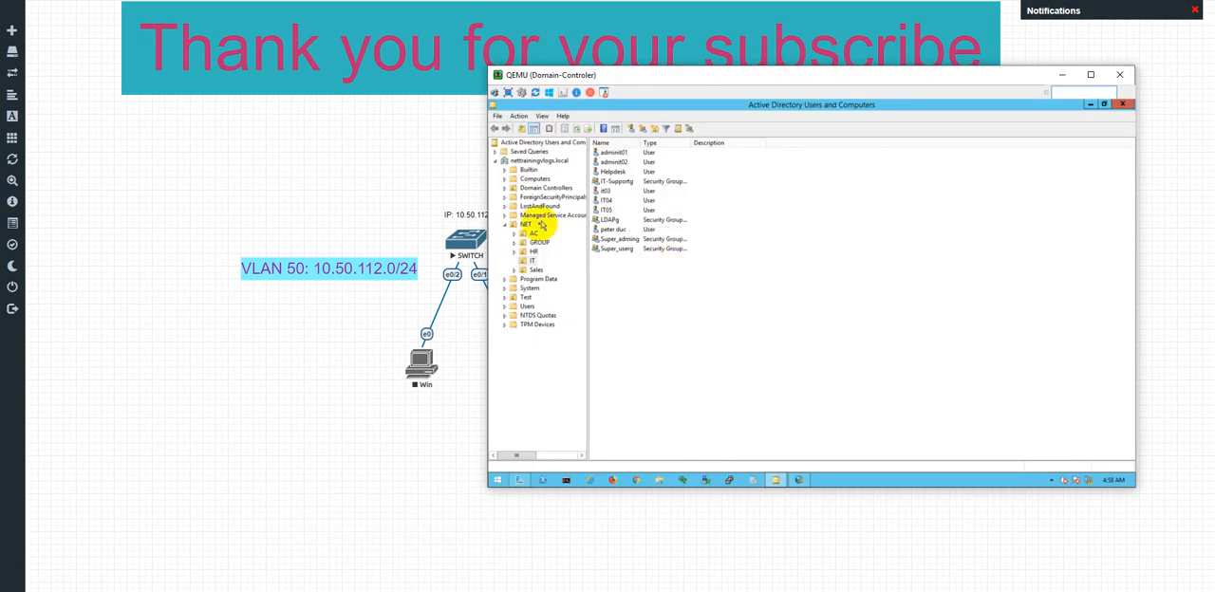
{"action": "left_click", "coordinate": [798, 481]}
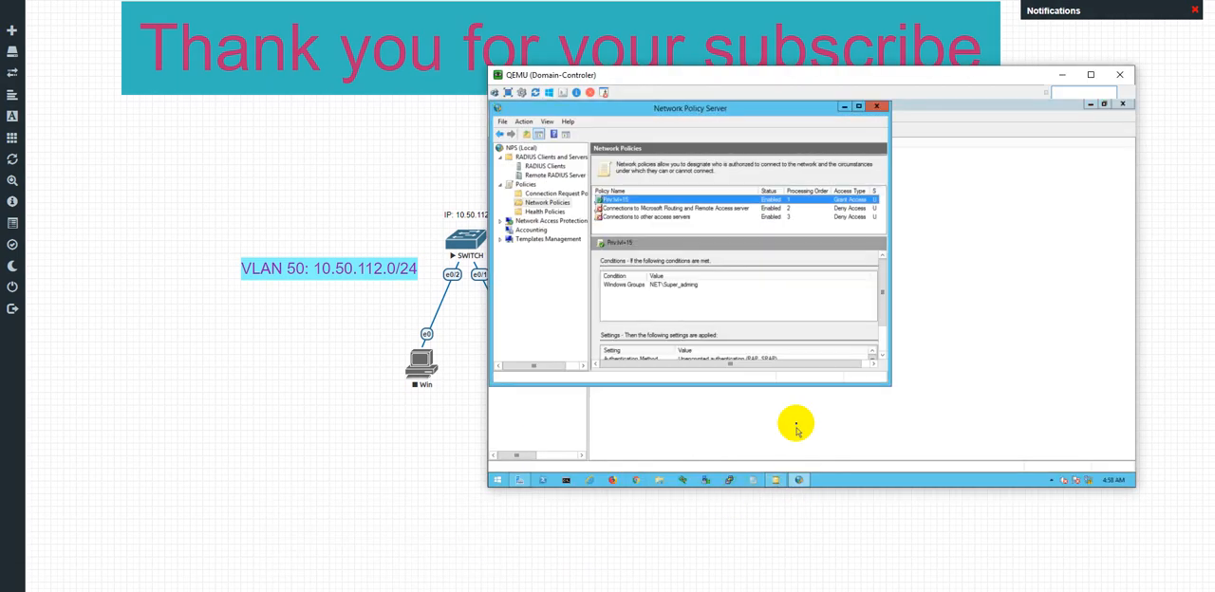
{"action": "left_click", "coordinate": [545, 167]}
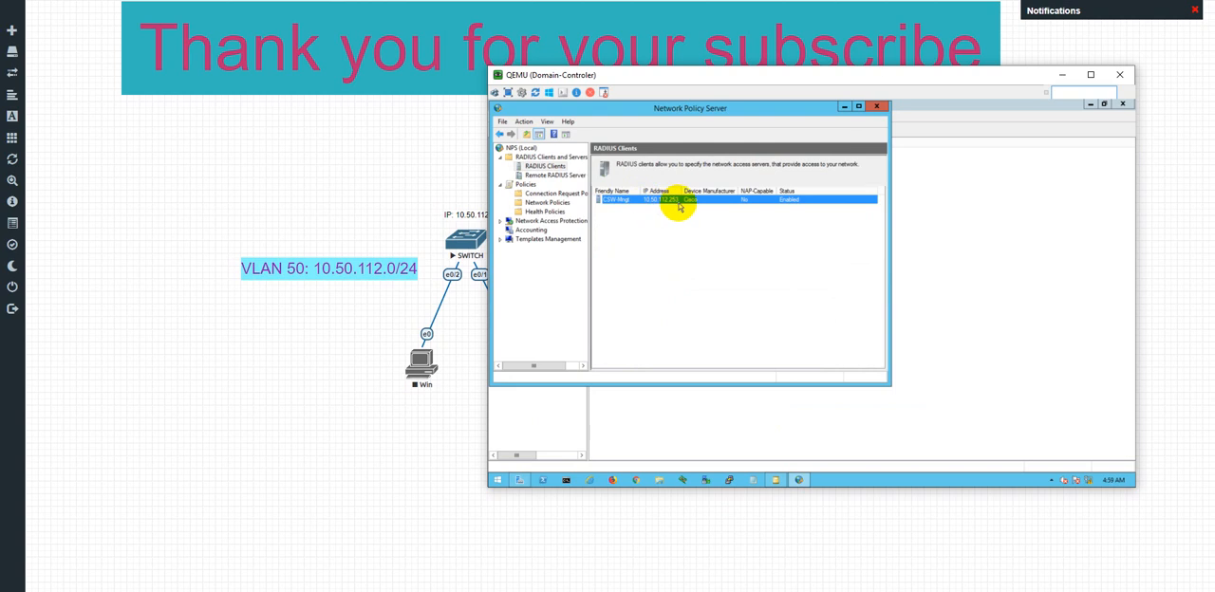
Launch a console session to the CSW-Mngt switch from the lab topology, allowing the console application
{"action": "left_click", "coordinate": [427, 186]}
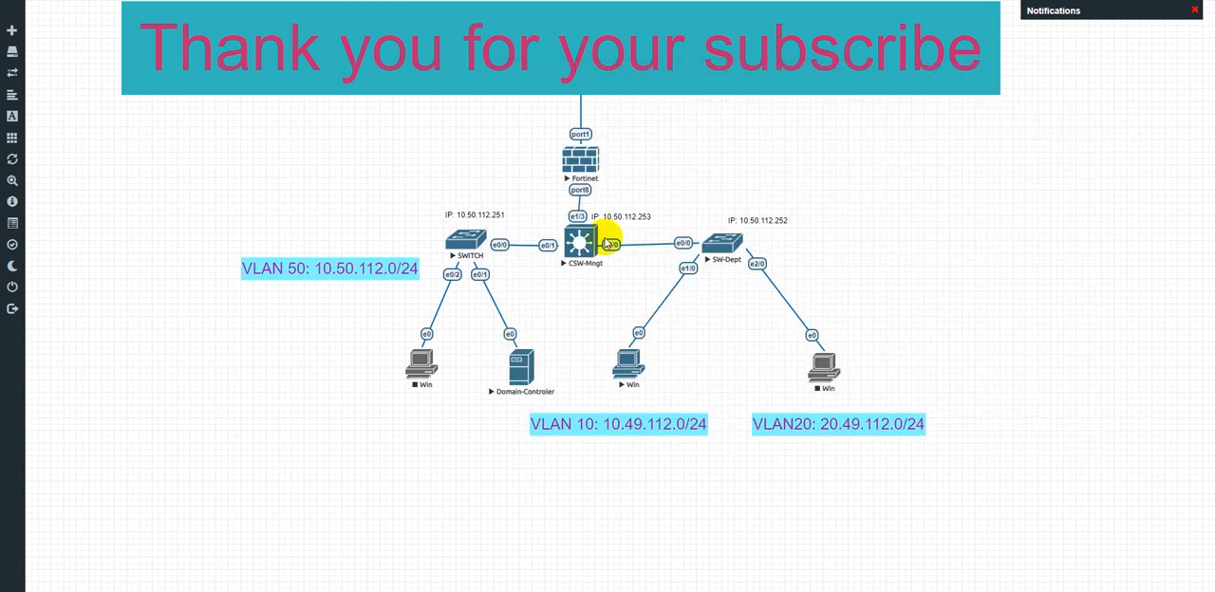
{"action": "left_click", "coordinate": [579, 242]}
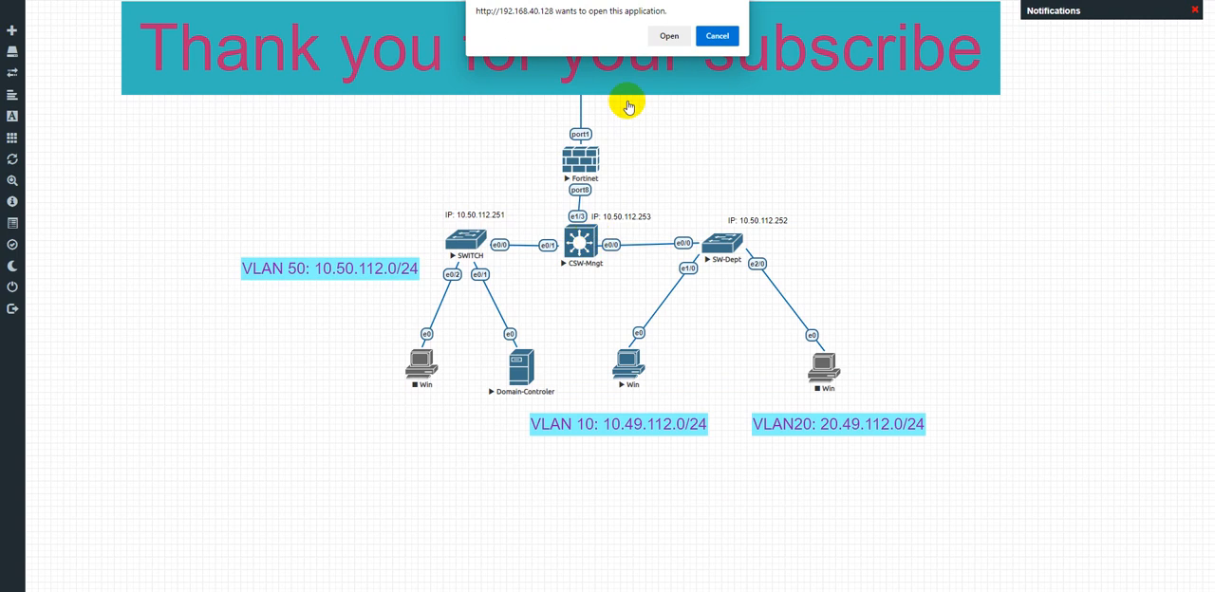
{"action": "left_click", "coordinate": [670, 35]}
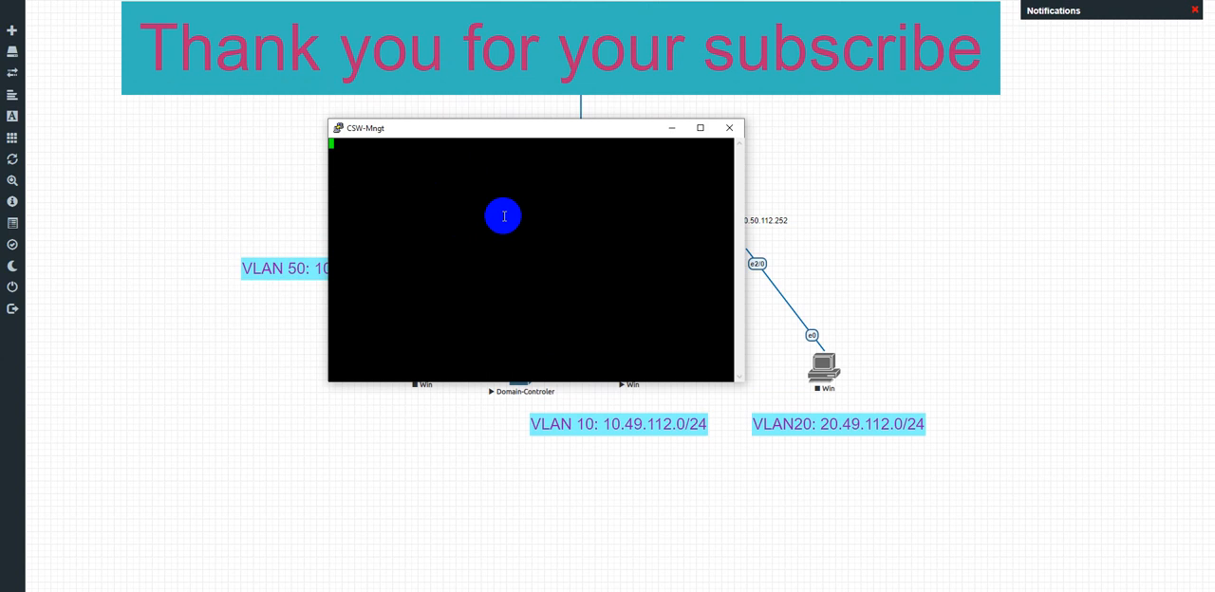
Enter global configuration and name the switch CSW-Mngt
{"action": "key", "text": "Return"}
{"action": "key", "text": "Return"}
{"action": "key", "text": "Return"}
{"action": "key", "text": "Return"}
{"action": "type", "text": "conf t"}
{"action": "key", "text": "Return"}
{"action": "type", "text": "hos"}
{"action": "key", "text": "Tab"}
{"action": "type", "text": "CSW-M"}
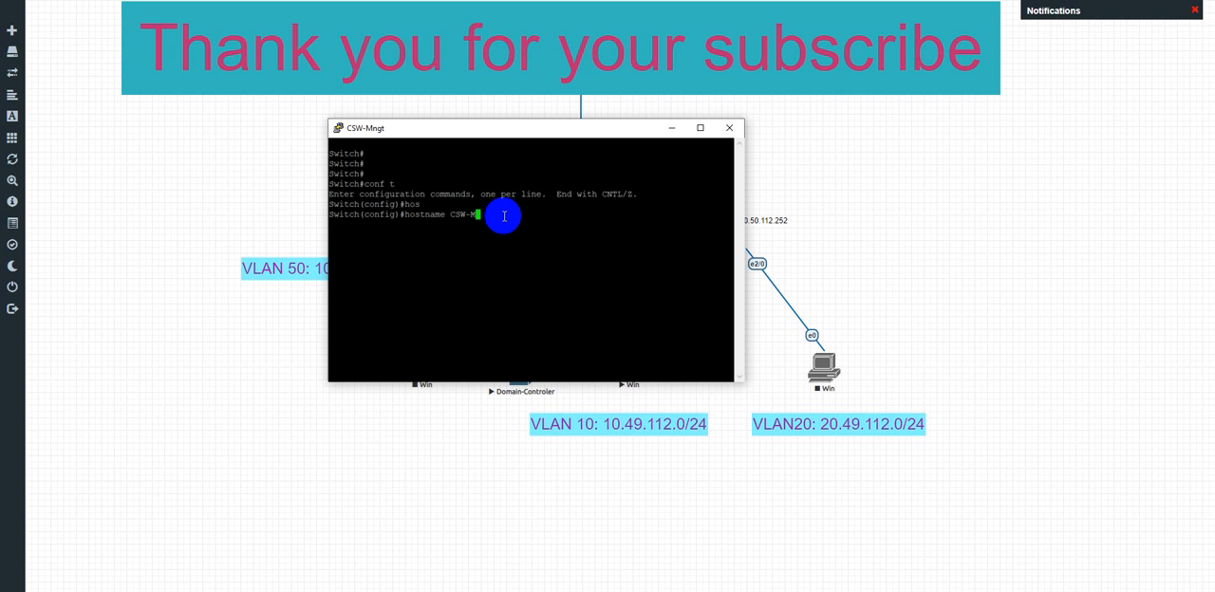
{"action": "type", "text": "n"}
{"action": "type", "text": "gt"}
{"action": "key", "text": "Return"}
{"action": "key", "text": "Return"}
{"action": "key", "text": "Return"}
{"action": "key", "text": "Return"}
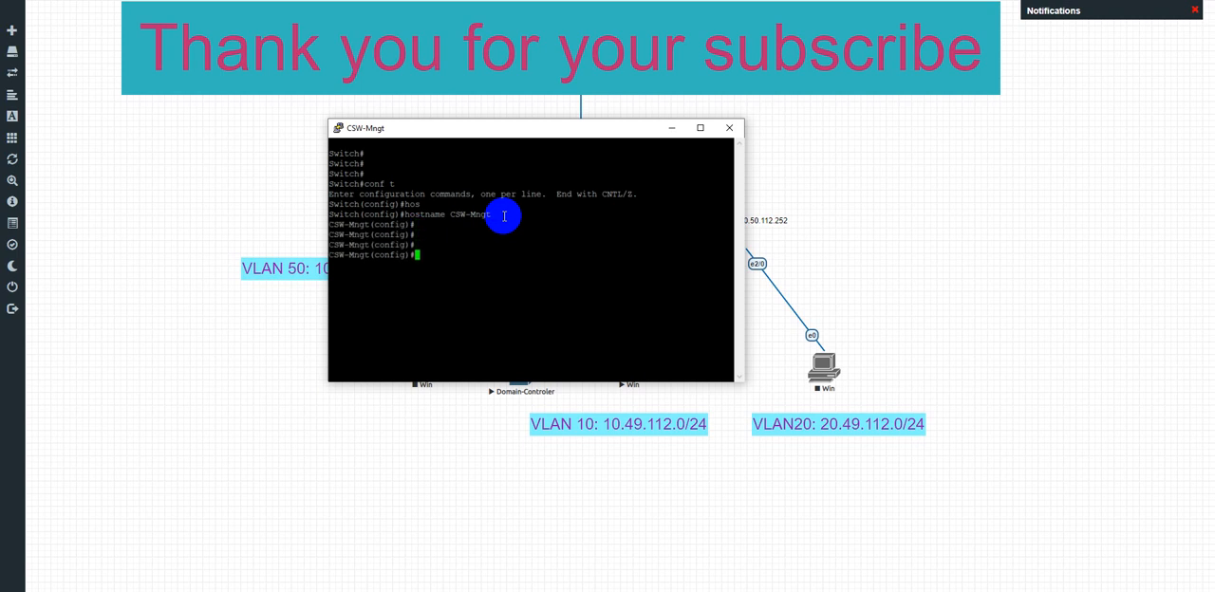
{"action": "type", "text": "en"}
{"action": "key", "text": "Tab"}
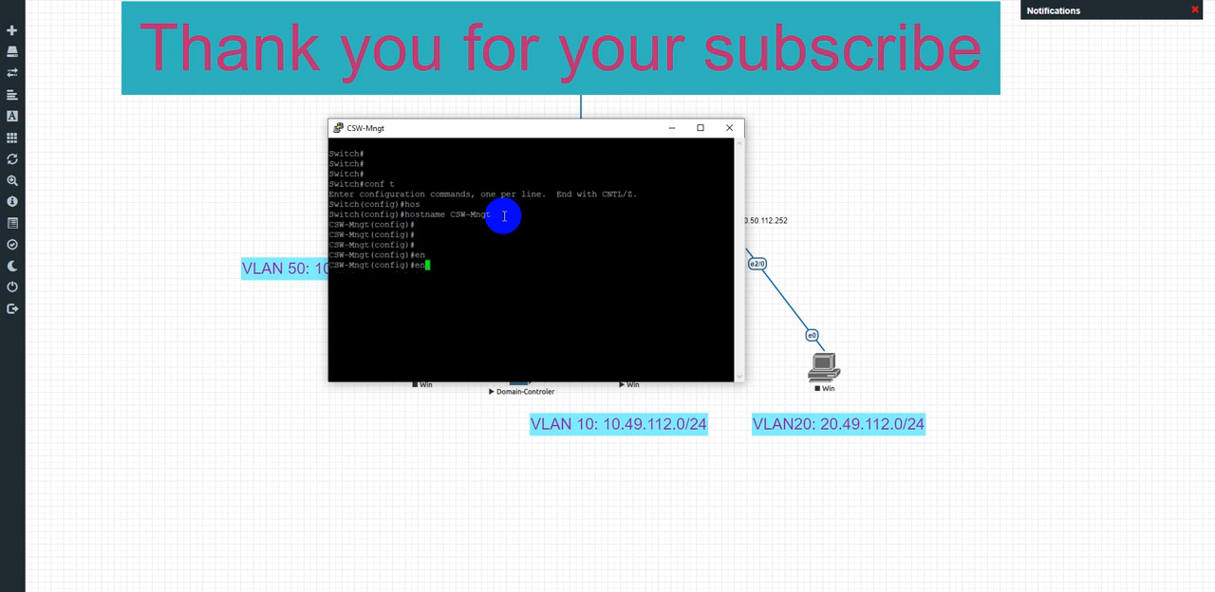
{"action": "type", "text": "a"}
{"action": "key", "text": "Tab"}
{"action": "type", "text": "sec"}
{"action": "key", "text": "Tab"}
{"action": "key", "text": "Return"}
{"action": "type", "text": "usernam"}
{"action": "key", "text": "Tab"}
{"action": "key", "text": "Tab"}
{"action": "type", "text": "15 pas"}
{"action": "key", "text": "Tab"}
{"action": "key", "text": "Return"}
{"action": "key", "text": "Return"}
{"action": "key", "text": "Return"}
{"action": "key", "text": "Return"}
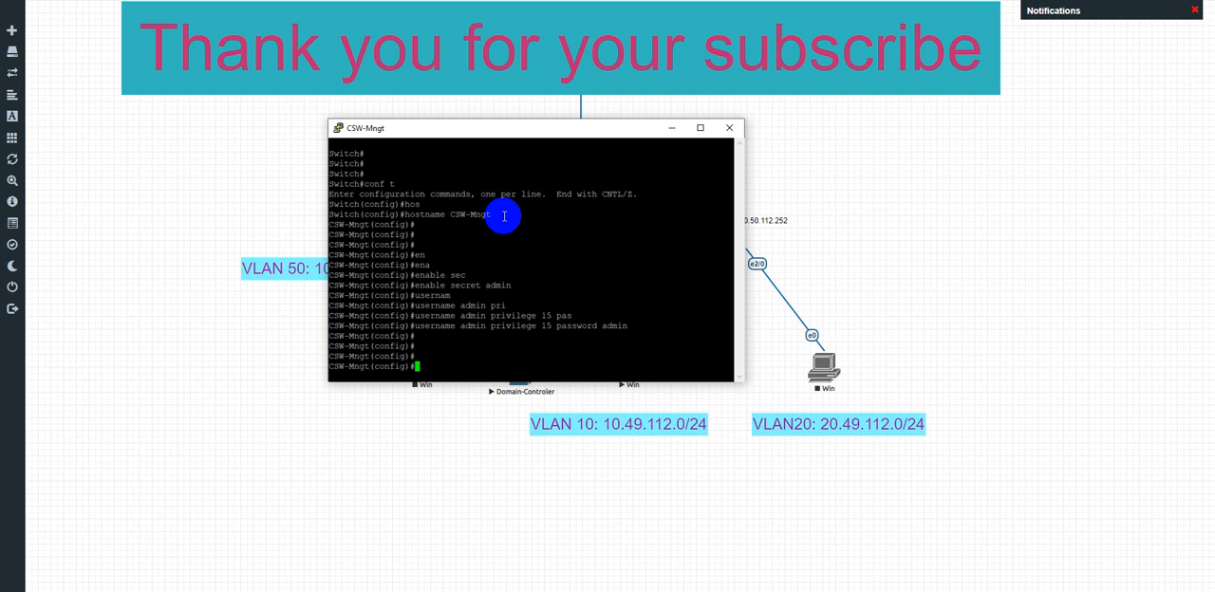
{"action": "type", "text": "dom"}
{"action": "key", "text": "Tab"}
{"action": "key", "text": "BackSpace"}
{"action": "key", "text": "BackSpace"}
{"action": "key", "text": "BackSpace"}
{"action": "type", "text": "ip domai"}
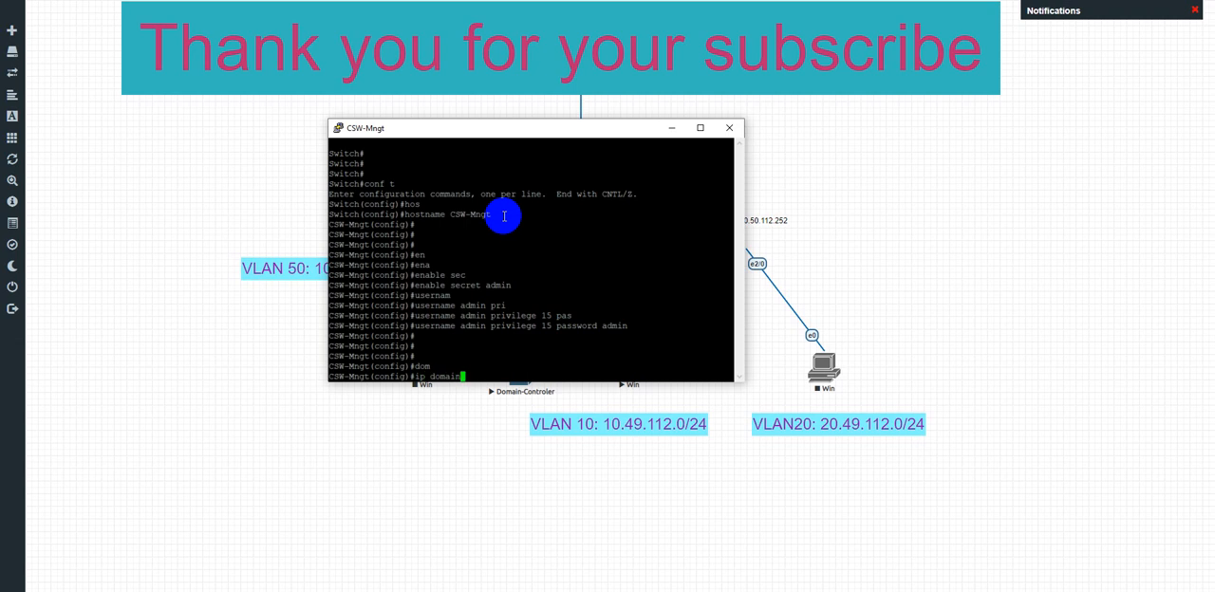
{"action": "type", "text": "n"}
{"action": "key", "text": "Tab"}
Clear the unfinished domain command and refocus the switch console
{"action": "key", "text": "BackSpace"}
{"action": "key", "text": "BackSpace"}
{"action": "key", "text": "BackSpace"}
{"action": "key", "text": "BackSpace"}
{"action": "key", "text": "BackSpace"}
{"action": "key", "text": "BackSpace"}
{"action": "key", "text": "BackSpace"}
{"action": "key", "text": "BackSpace"}
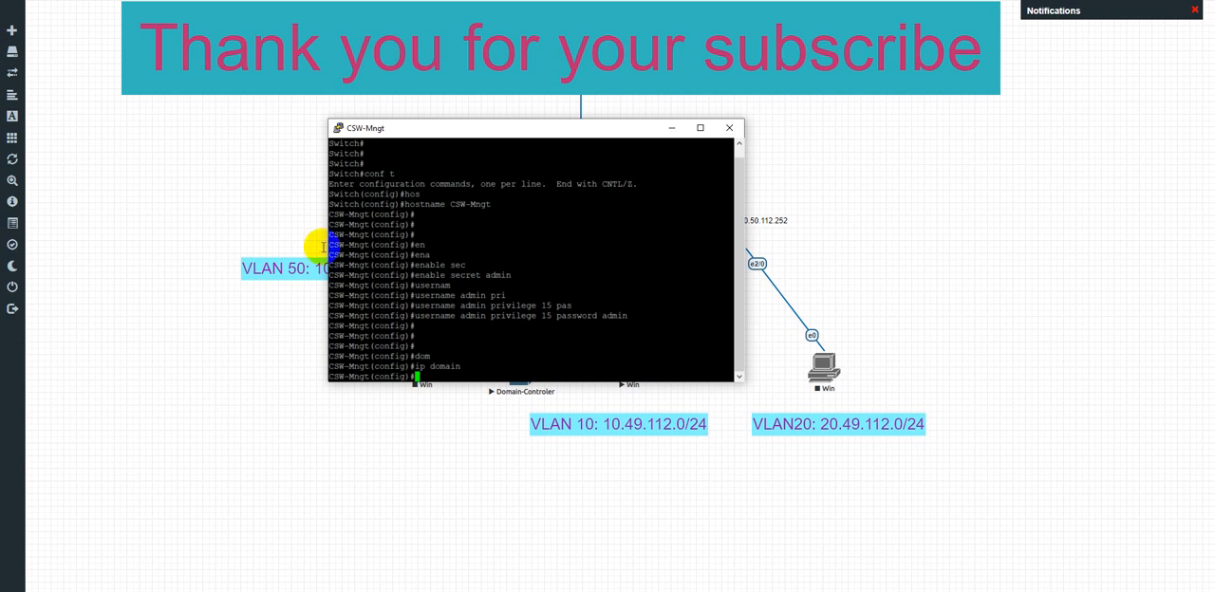
{"action": "left_click_drag", "start_coordinate": [415, 366], "coordinate": [432, 375]}
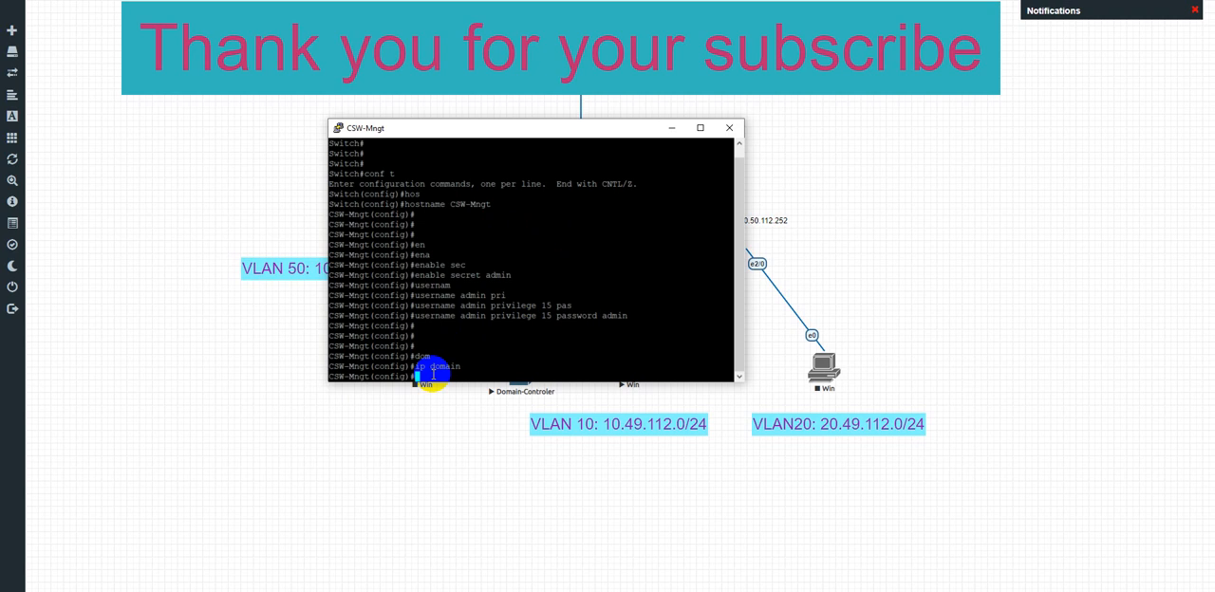
{"action": "left_click", "coordinate": [432, 375]}
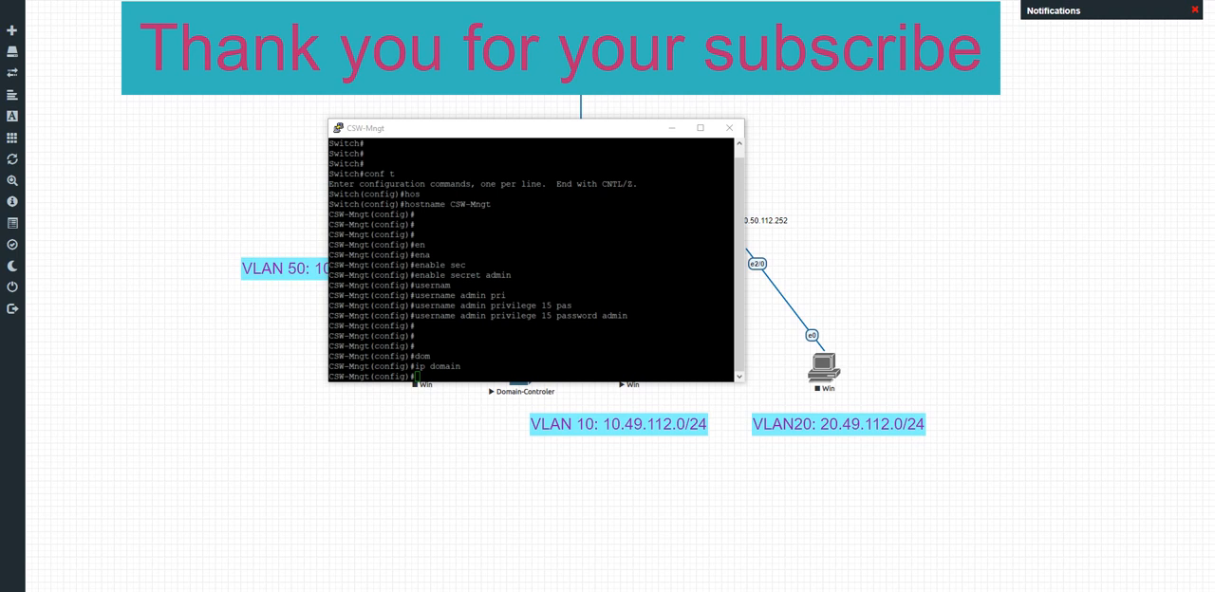
{"action": "left_click", "coordinate": [221, 179]}
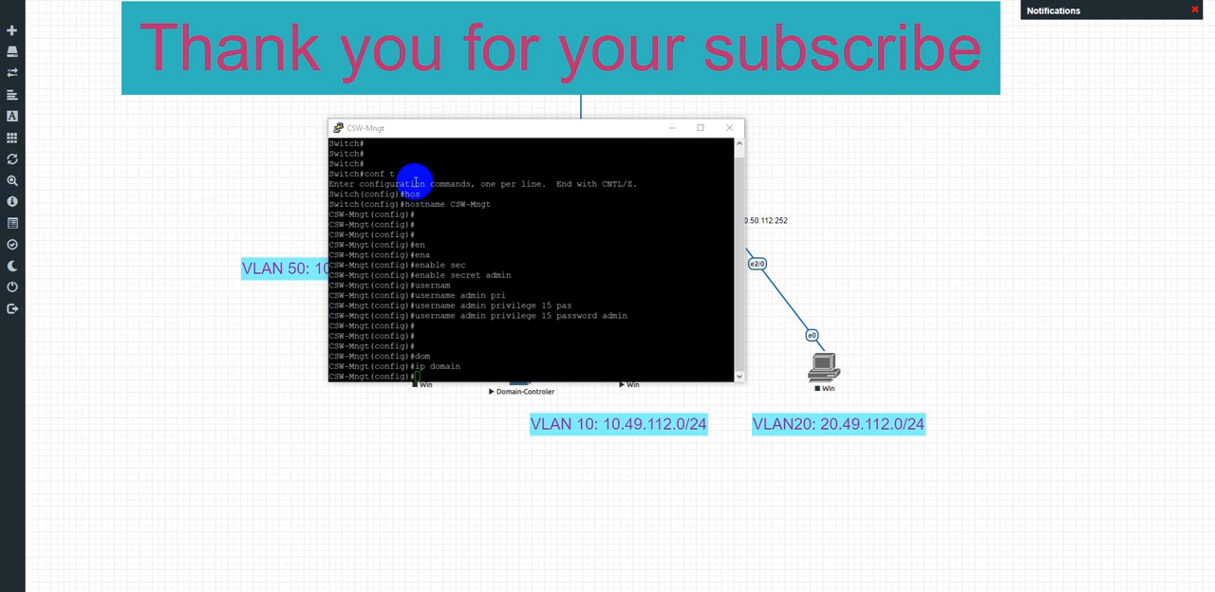
{"action": "left_click", "coordinate": [489, 372]}
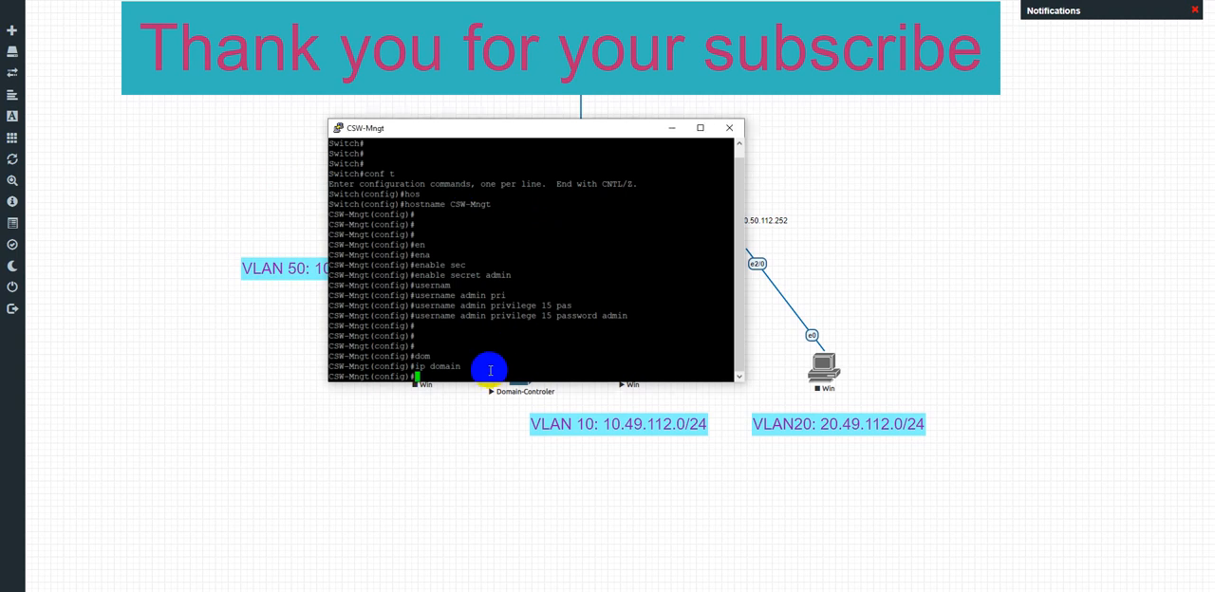
{"action": "type", "text": "ip dom"}
Set the IP domain name to networktrainingvlogs.local
{"action": "key", "text": "Tab"}
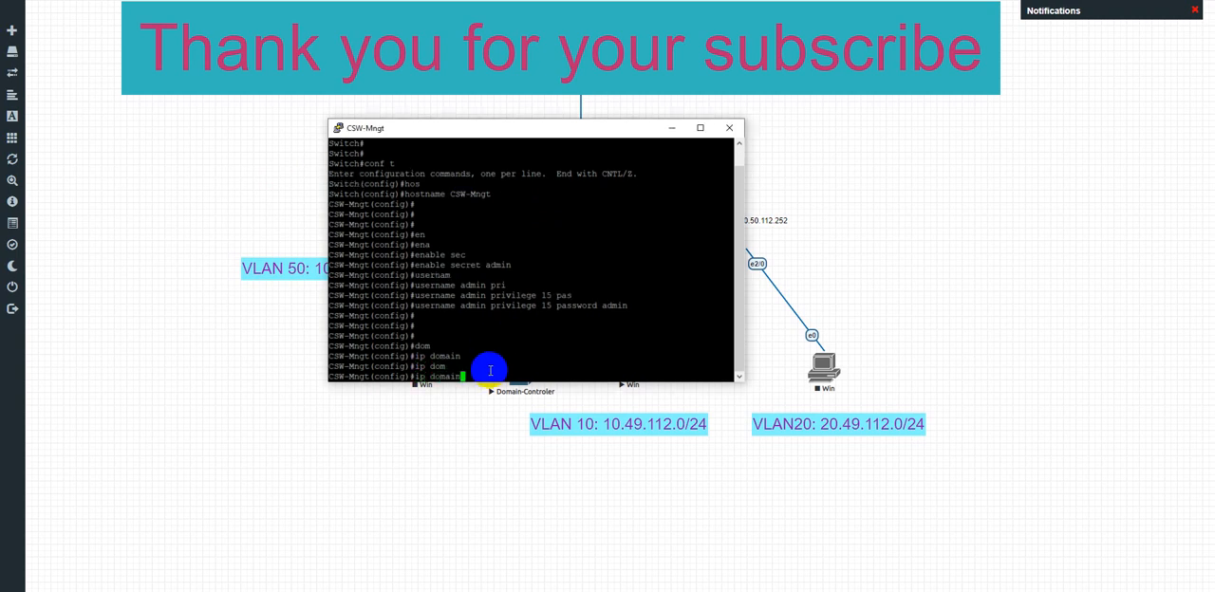
{"action": "type", "text": "-n"}
{"action": "key", "text": "Tab"}
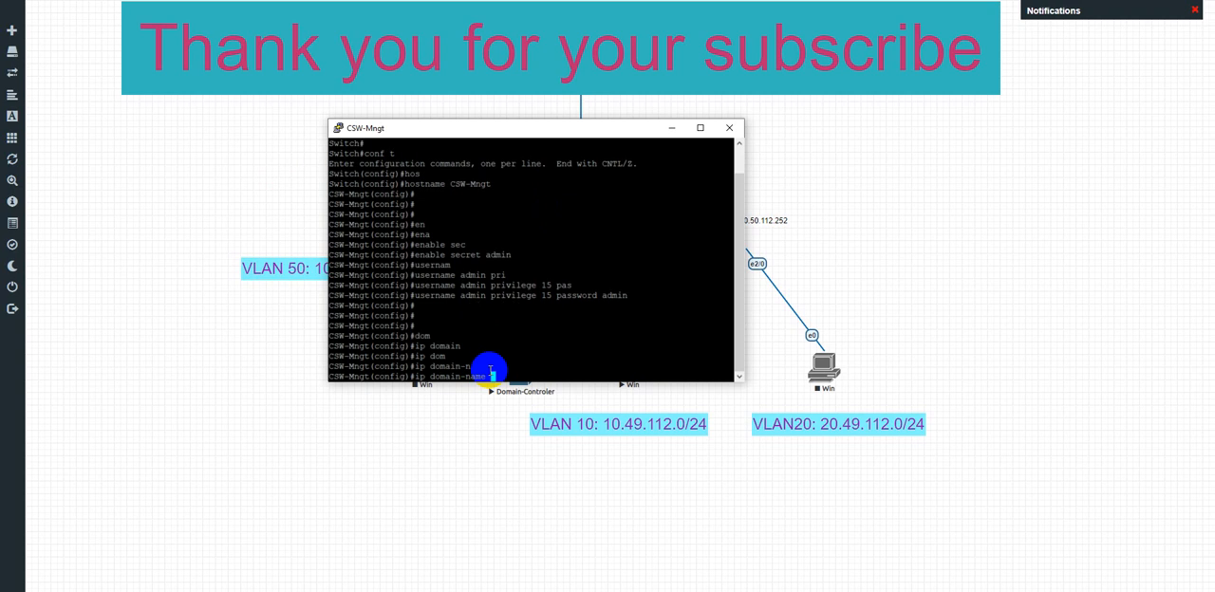
{"action": "type", "text": "networktraining"}
{"action": "type", "text": "vlogs.local"}
{"action": "key", "text": "Return"}
{"action": "key", "text": "Return"}
{"action": "key", "text": "Return"}
{"action": "type", "text": "e"}
{"action": "key", "text": "BackSpace"}
{"action": "type", "text": "cry"}
Generate RSA keys with a 1024-bit modulus using crypto key generate rsa
{"action": "key", "text": "Tab"}
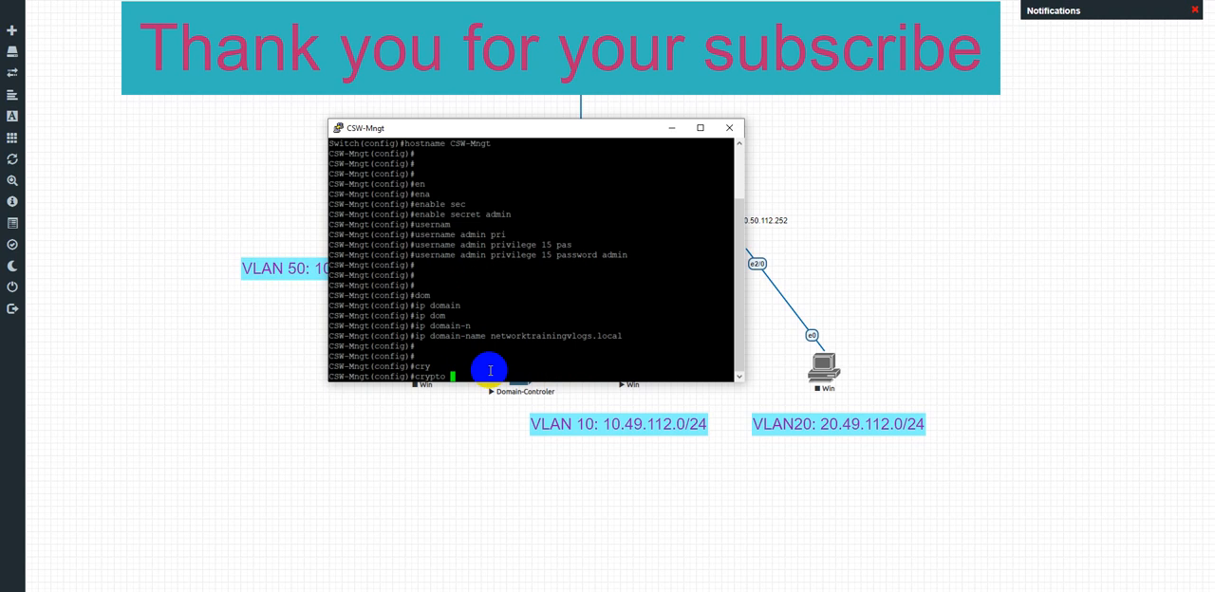
{"action": "type", "text": "ke"}
{"action": "key", "text": "Tab"}
{"action": "type", "text": "gen"}
{"action": "key", "text": "Tab"}
{"action": "type", "text": "rsa"}
{"action": "key", "text": "Return"}
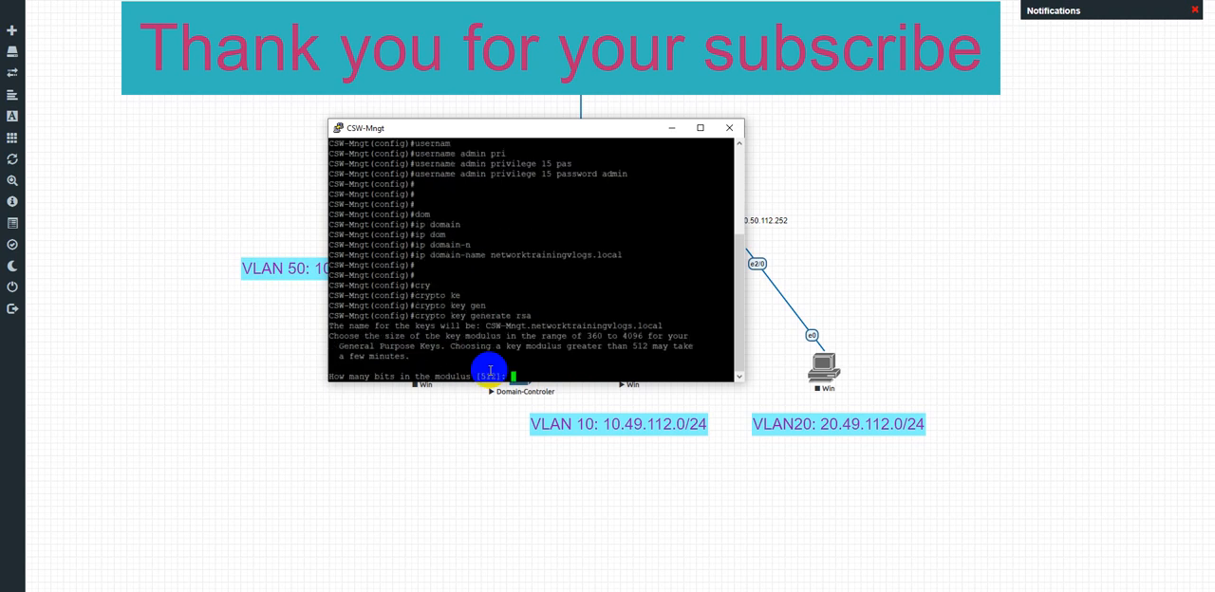
{"action": "type", "text": "10"}
{"action": "type", "text": "2"}
{"action": "type", "text": "4"}
{"action": "key", "text": "Return"}
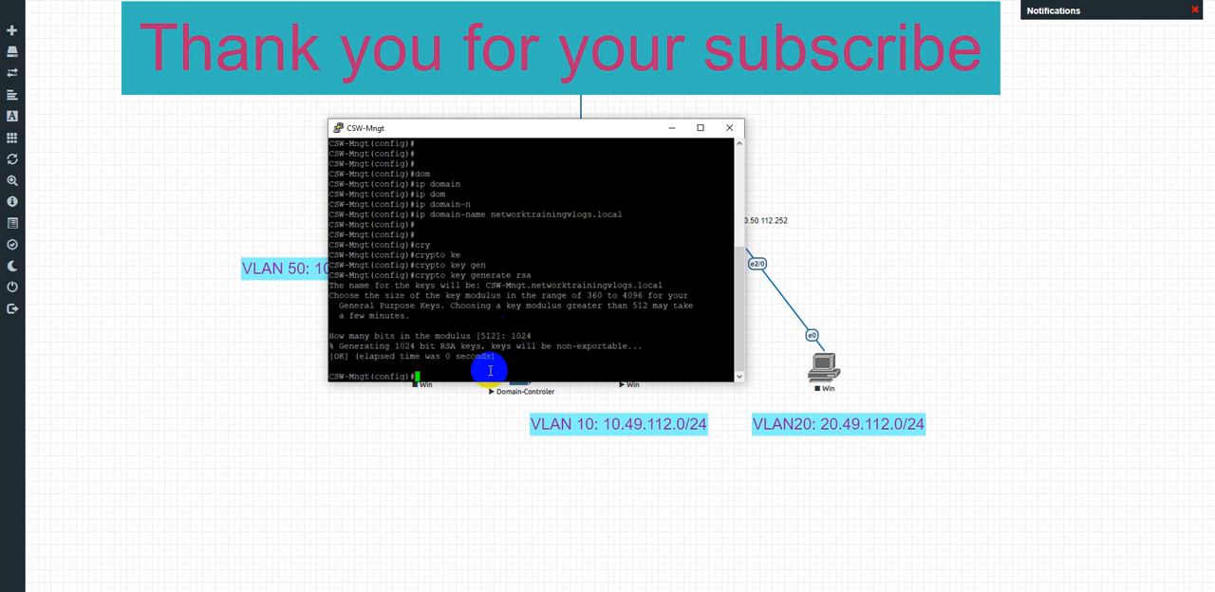
{"action": "type", "text": "ip ss"}
Enable SSH version 2 on the switch
{"action": "key", "text": "Tab"}
{"action": "type", "text": "v"}
{"action": "key", "text": "Tab"}
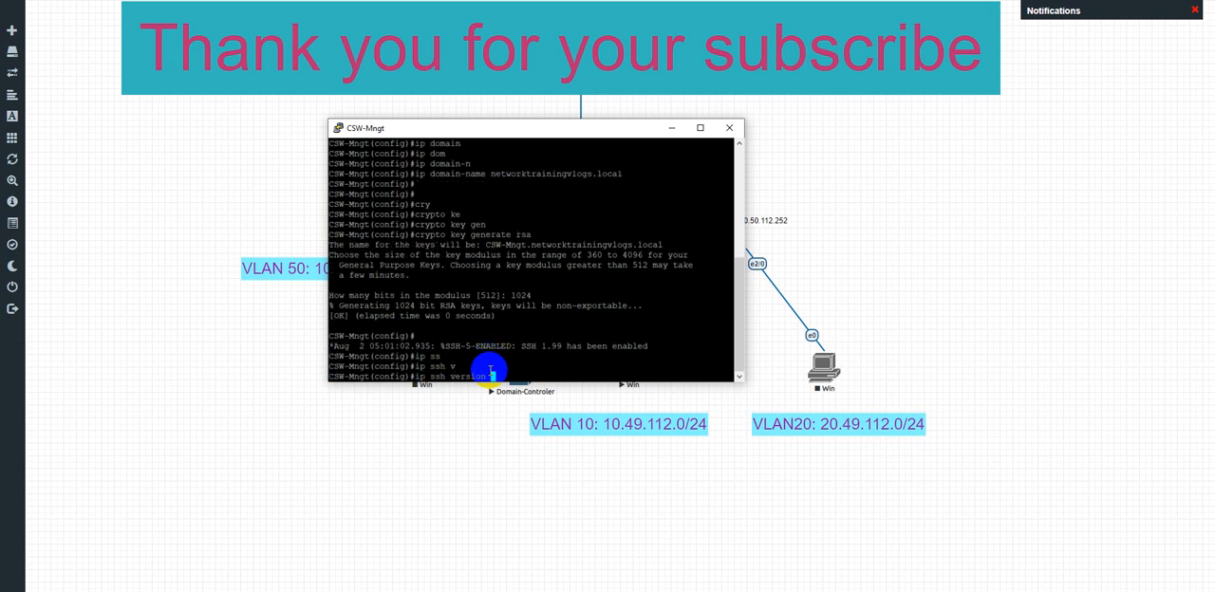
{"action": "type", "text": "2"}
{"action": "key", "text": "Return"}
{"action": "key", "text": "Return"}
{"action": "key", "text": "Return"}
{"action": "key", "text": "Return"}
{"action": "key", "text": "Return"}
{"action": "key", "text": "Return"}
{"action": "key", "text": "Return"}
{"action": "key", "text": "Return"}
{"action": "key", "text": "Return"}
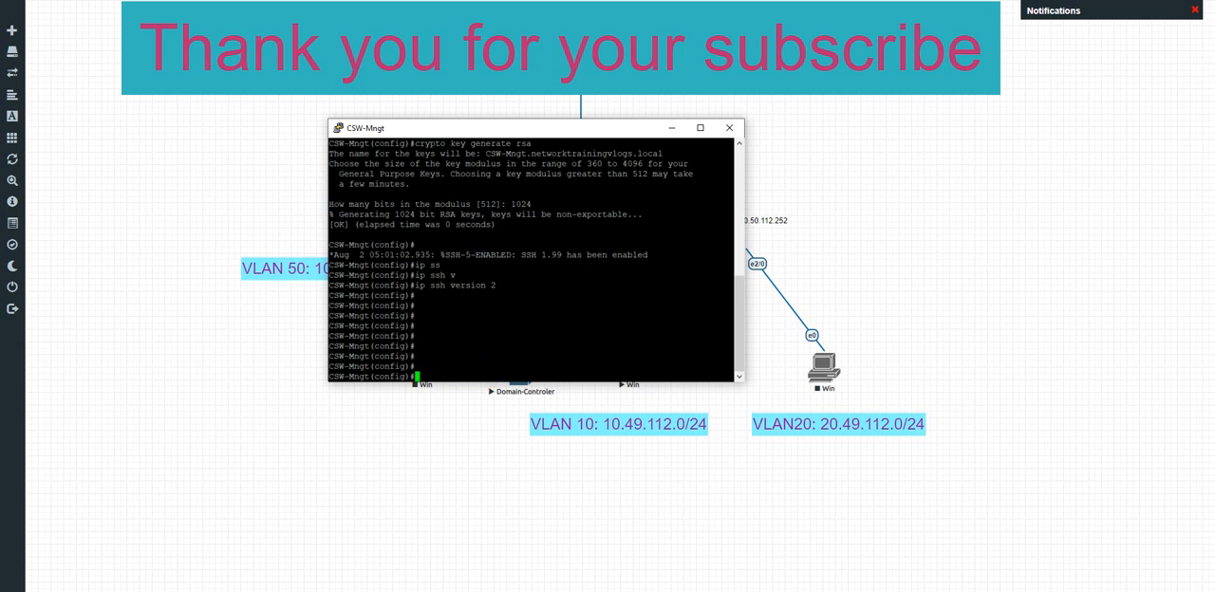
Enter configuration for console line 0
{"action": "left_click", "coordinate": [496, 366]}
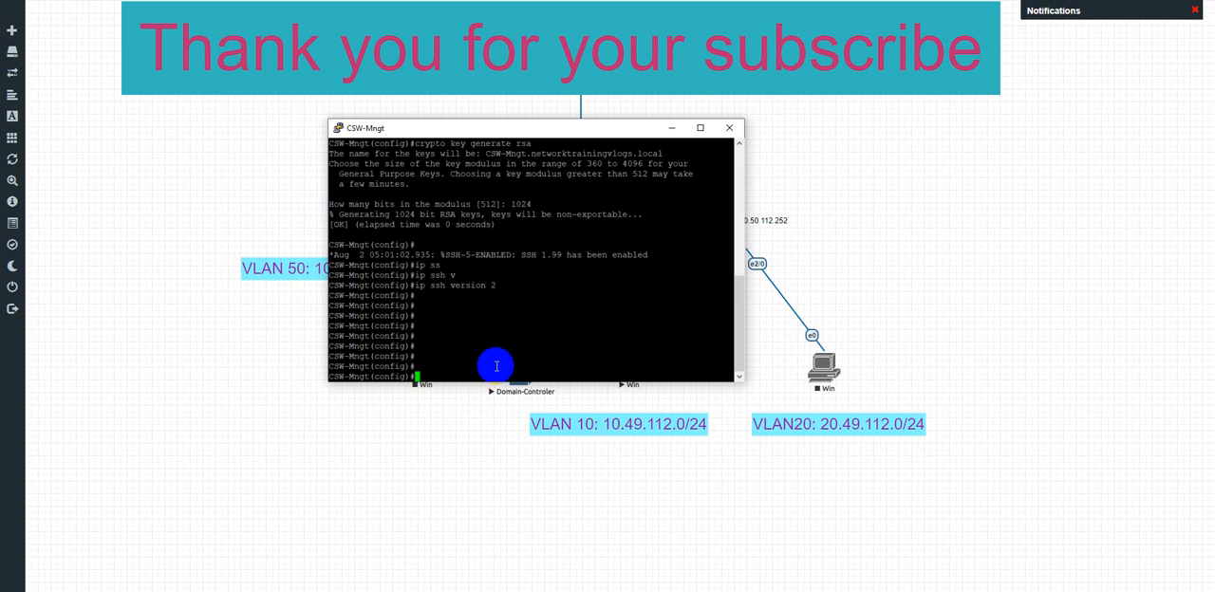
{"action": "left_click", "coordinate": [491, 377]}
{"action": "type", "text": "lin"}
{"action": "key", "text": "Tab"}
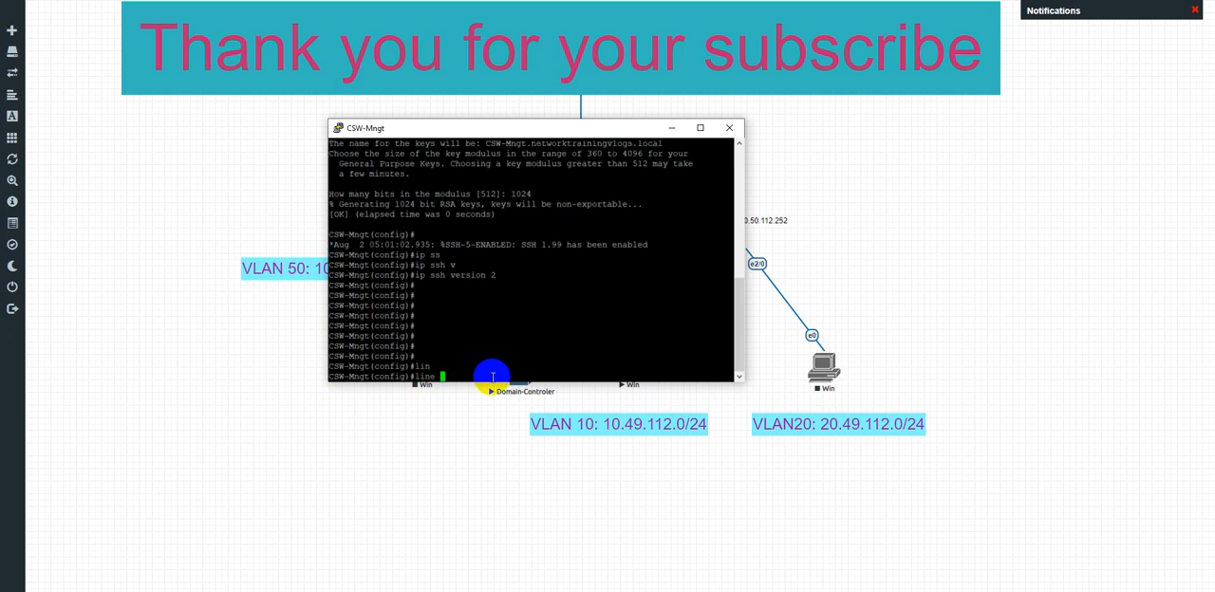
{"action": "type", "text": "con"}
{"action": "key", "text": "Tab"}
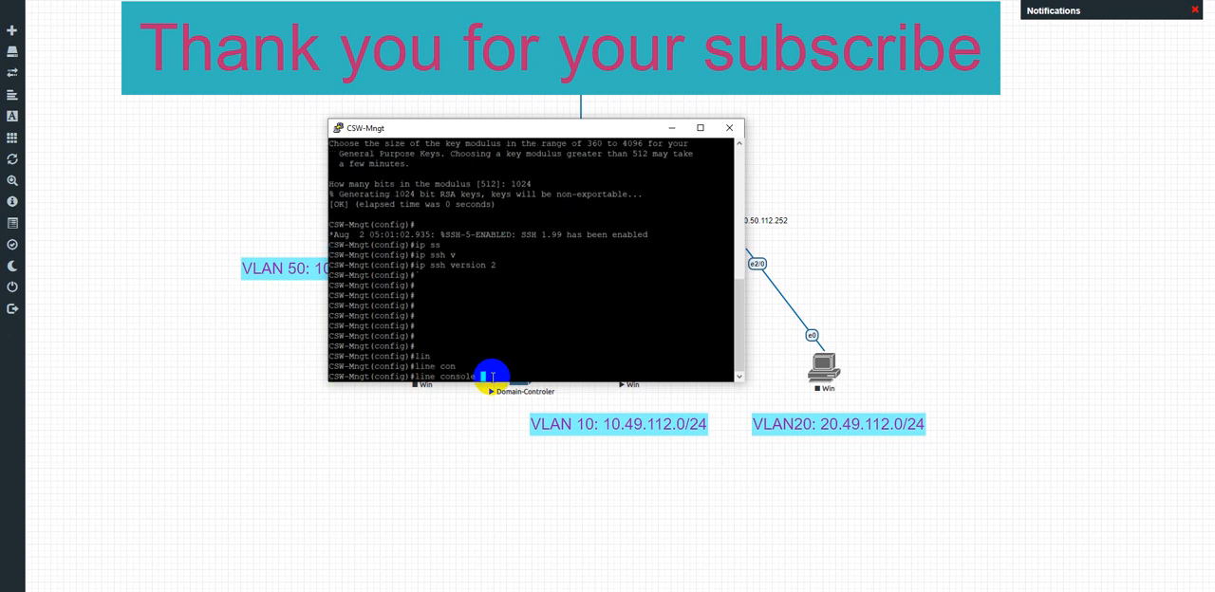
{"action": "type", "text": "0"}
{"action": "key", "text": "Return"}
{"action": "type", "text": "lo"}
Give console line 0 logging synchronous and login local
{"action": "key", "text": "Tab"}
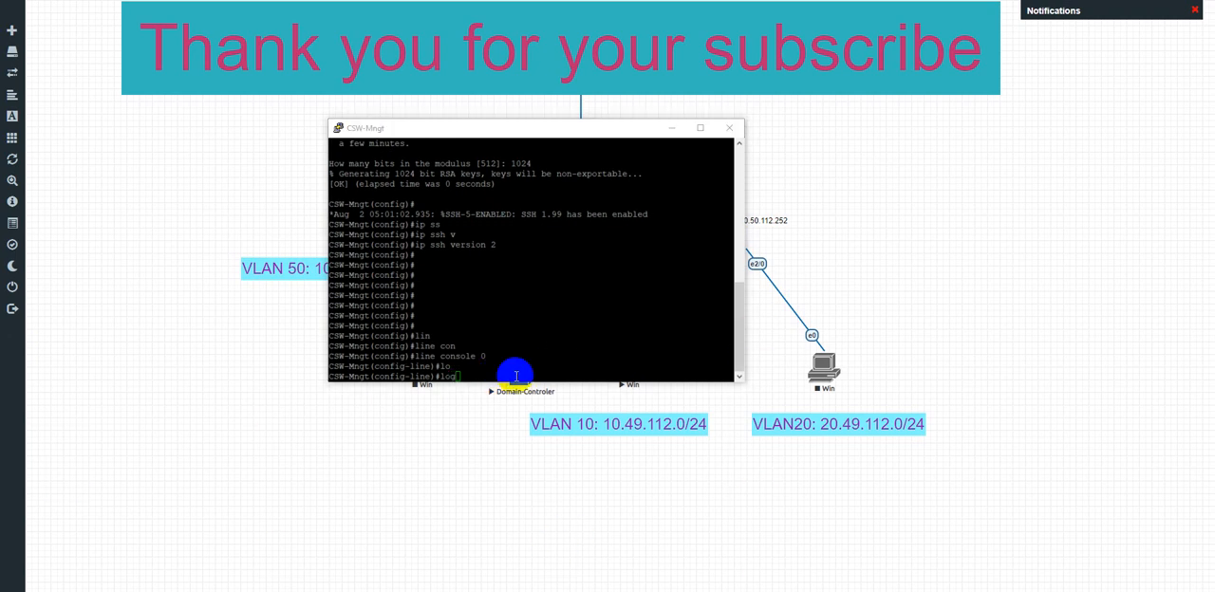
{"action": "type", "text": "ggi"}
{"action": "key", "text": "Tab"}
{"action": "type", "text": "sy"}
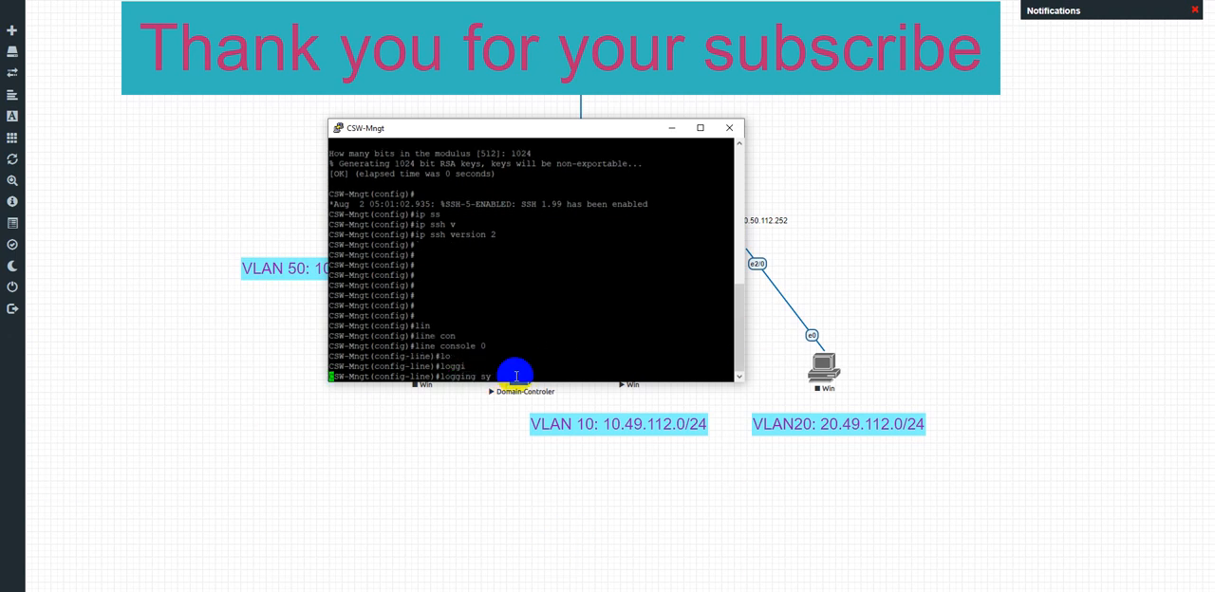
{"action": "key", "text": "Tab"}
{"action": "key", "text": "Return"}
{"action": "type", "text": "line)#log"}
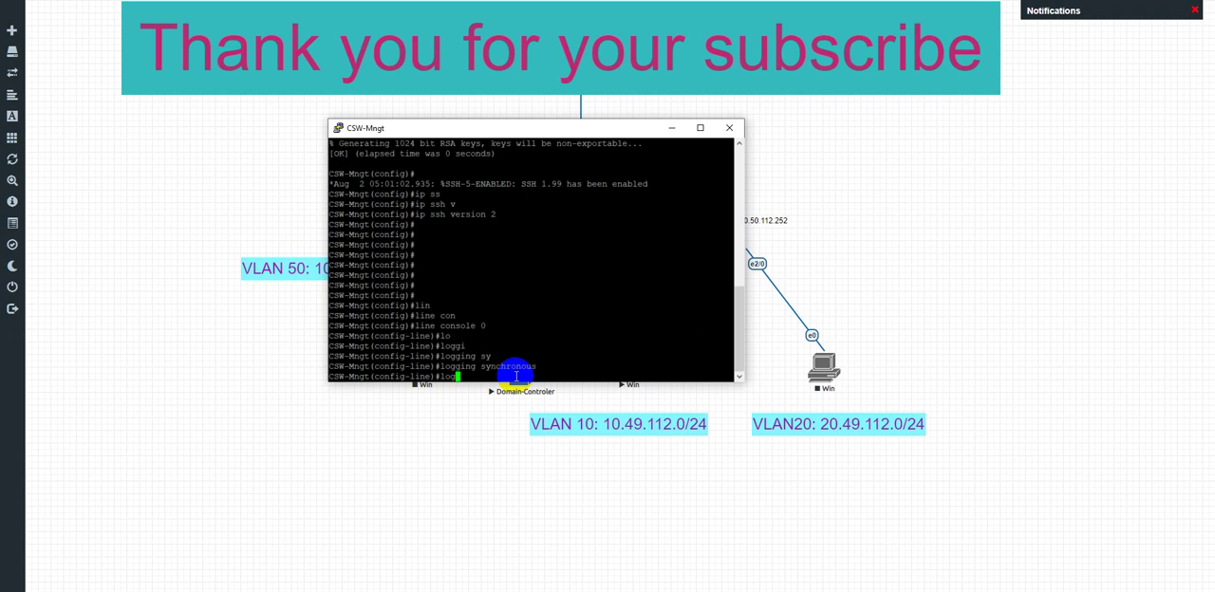
{"action": "key", "text": "Tab"}
{"action": "type", "text": "in"}
{"action": "key", "text": "Tab"}
{"action": "type", "text": "lo"}
{"action": "key", "text": "Tab"}
{"action": "key", "text": "Return"}
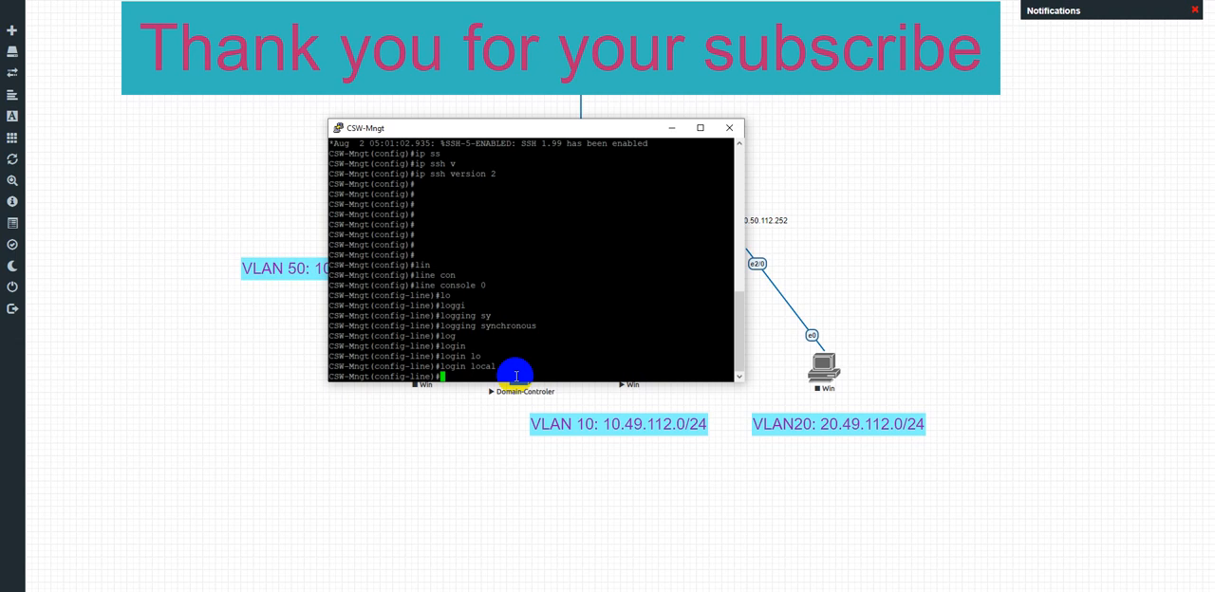
{"action": "type", "text": "lin"}
Erase an unfinished line command typed at the console-line prompt
{"action": "key", "text": "Tab"}
{"action": "type", "text": "e"}
{"action": "key", "text": "Tab"}
{"action": "key", "text": "BackSpace"}
{"action": "key", "text": "BackSpace"}
{"action": "key", "text": "BackSpace"}
{"action": "key", "text": "BackSpace"}
{"action": "type", "text": "exit"}
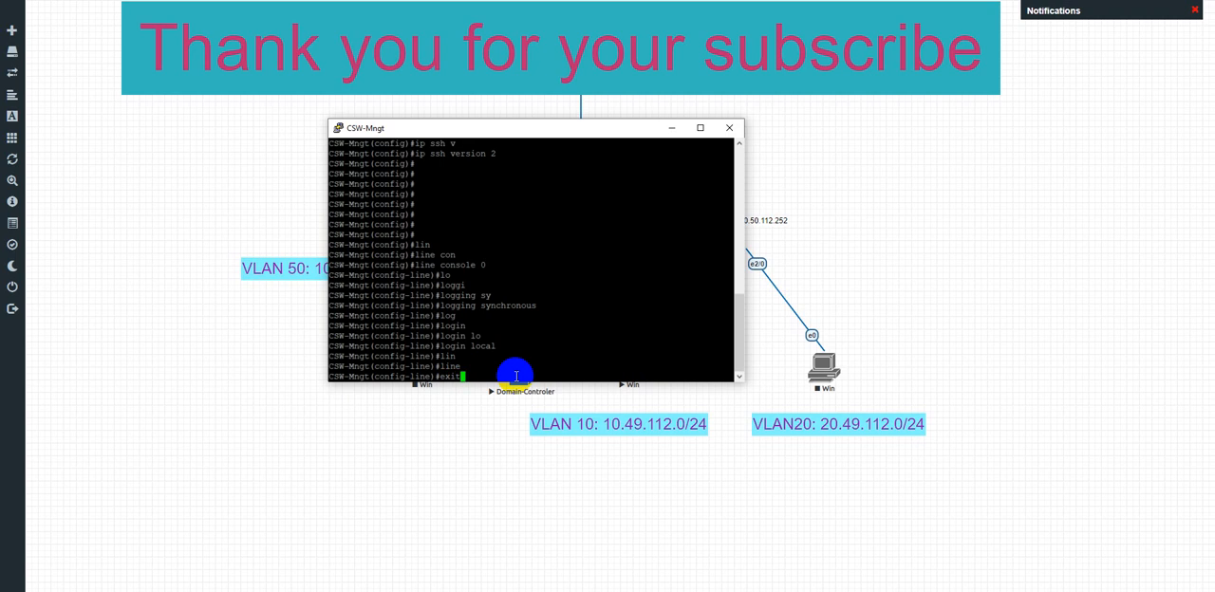
Leave console line configuration and enter configuration for vty lines 0 4
{"action": "key", "text": "Return"}
{"action": "type", "text": "in"}
{"action": "key", "text": "Tab"}
{"action": "type", "text": "vt"}
{"action": "key", "text": "Tab"}
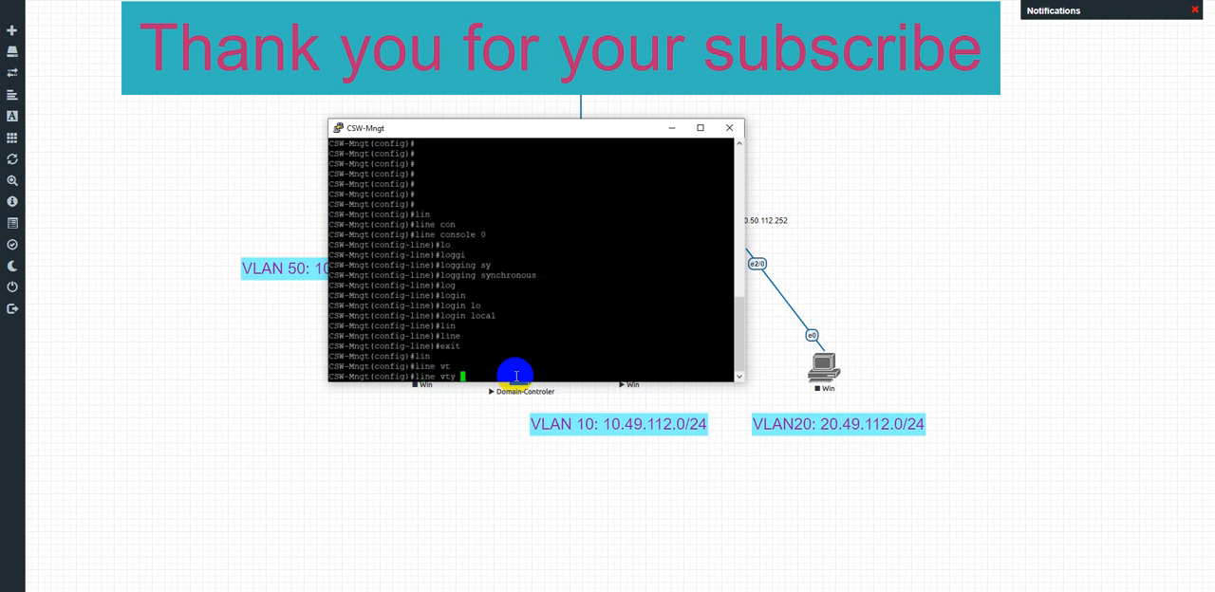
{"action": "type", "text": "04"}
{"action": "key", "text": "BackSpace"}
{"action": "type", "text": "4"}
{"action": "key", "text": "Return"}
{"action": "type", "text": "loggi"}
Give the vty lines logging synchronous and login local
{"action": "key", "text": "Tab"}
{"action": "type", "text": "sy"}
{"action": "key", "text": "Tab"}
{"action": "key", "text": "Return"}
{"action": "type", "text": "logi"}
{"action": "key", "text": "Tab"}
{"action": "type", "text": "lo"}
{"action": "key", "text": "Tab"}
{"action": "key", "text": "Return"}
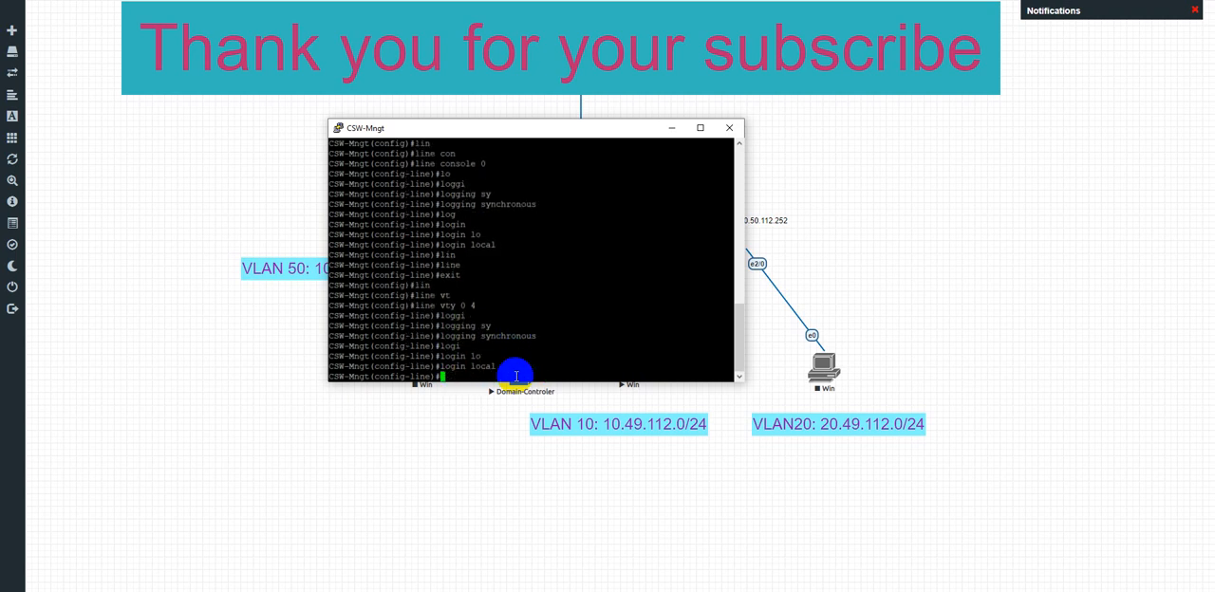
{"action": "type", "text": "tran"}
Restrict the vty lines to SSH with transport input ssh, then exit to global configuration
{"action": "key", "text": "Tab"}
{"action": "type", "text": "in"}
{"action": "key", "text": "Tab"}
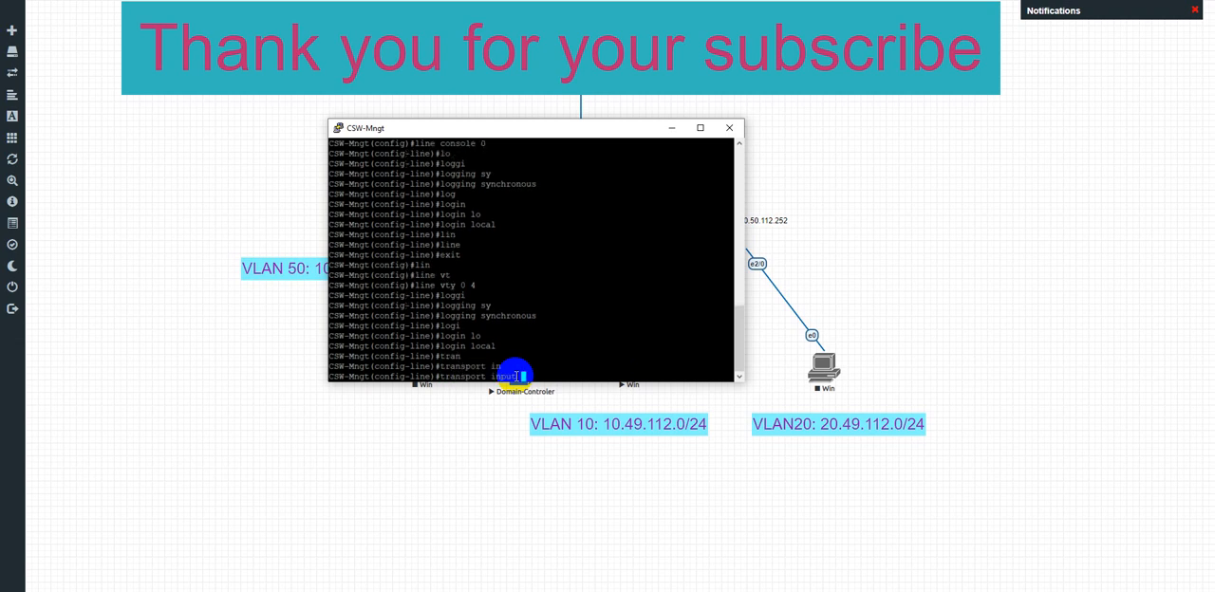
{"action": "type", "text": "ss"}
{"action": "key", "text": "Tab"}
{"action": "key", "text": "Return"}
{"action": "key", "text": "Return"}
{"action": "key", "text": "Return"}
{"action": "key", "text": "Return"}
{"action": "key", "text": "Return"}
{"action": "key", "text": "Return"}
{"action": "type", "text": "exit"}
{"action": "key", "text": "Return"}
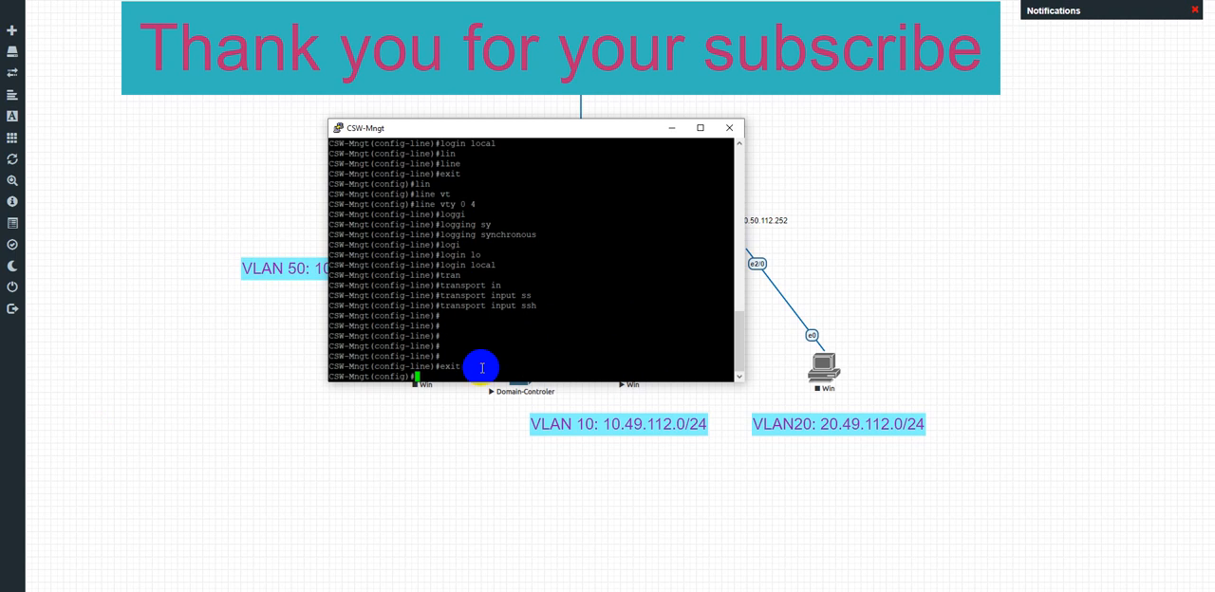
{"action": "type", "text": "ser"}
Attempt a service command with Tab completion and erase it
{"action": "key", "text": "Tab"}
{"action": "type", "text": "Ra"}
{"action": "key", "text": "Tab"}
{"action": "key", "text": "BackSpace"}
{"action": "key", "text": "BackSpace"}
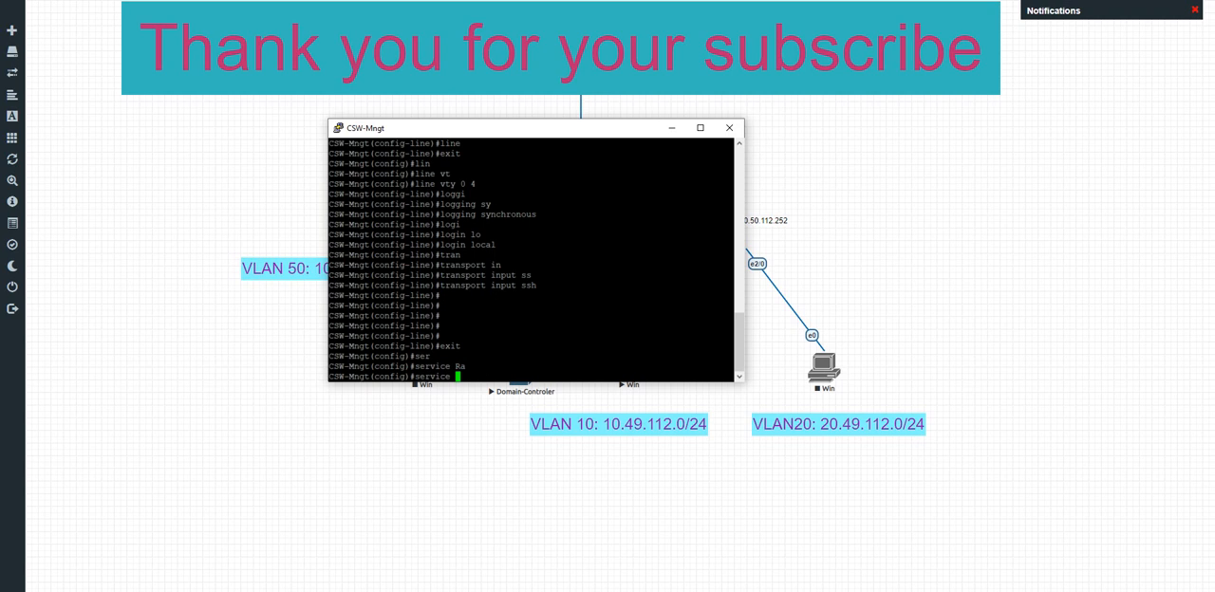
{"action": "key", "text": "BackSpace"}
{"action": "key", "text": "BackSpace"}
{"action": "key", "text": "BackSpace"}
{"action": "key", "text": "BackSpace"}
{"action": "key", "text": "BackSpace"}
{"action": "key", "text": "BackSpace"}
{"action": "type", "text": "rai"}
Try several misspelled radius commands, clear them, and bring up the global configuration command list
{"action": "key", "text": "Return"}
{"action": "type", "text": "radu"}
{"action": "key", "text": "Return"}
{"action": "type", "text": "radi"}
{"action": "key", "text": "Return"}
{"action": "type", "text": "radi"}
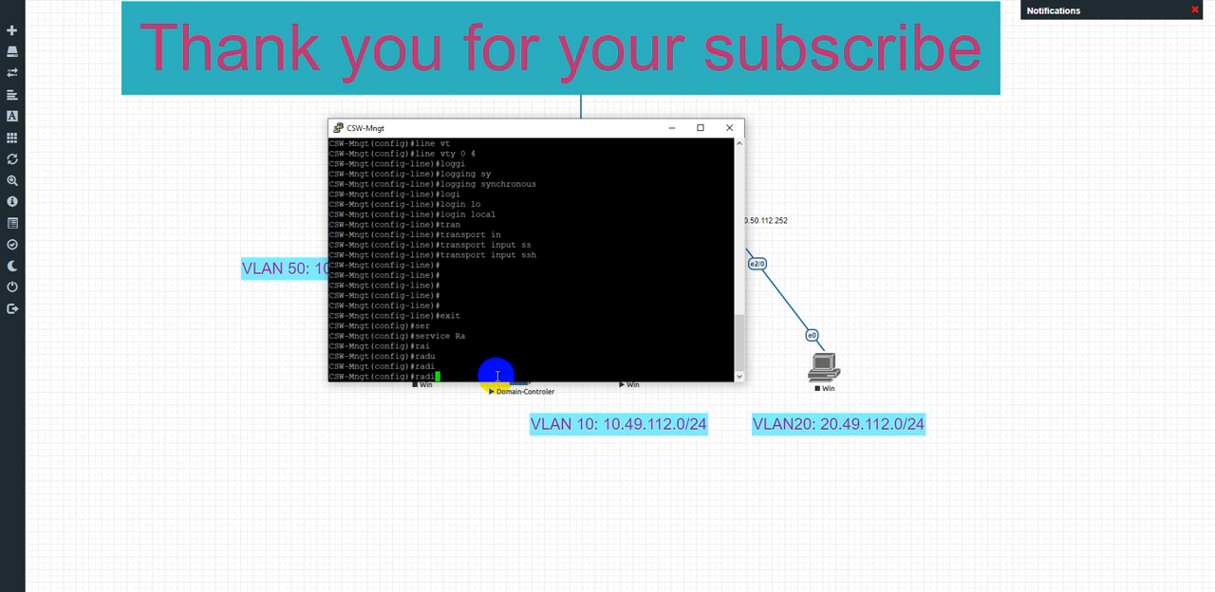
{"action": "key", "text": "BackSpace"}
{"action": "key", "text": "BackSpace"}
{"action": "key", "text": "BackSpace"}
{"action": "key", "text": "BackSpace"}
{"action": "type", "text": "ra"}
{"action": "key", "text": "Tab"}
{"action": "type", "text": "di"}
{"action": "key", "text": "Tab"}
{"action": "type", "text": "us"}
{"action": "key", "text": "Tab"}
{"action": "key", "text": "BackSpace"}
{"action": "key", "text": "BackSpace"}
{"action": "key", "text": "BackSpace"}
{"action": "key", "text": "BackSpace"}
{"action": "type", "text": "?"}
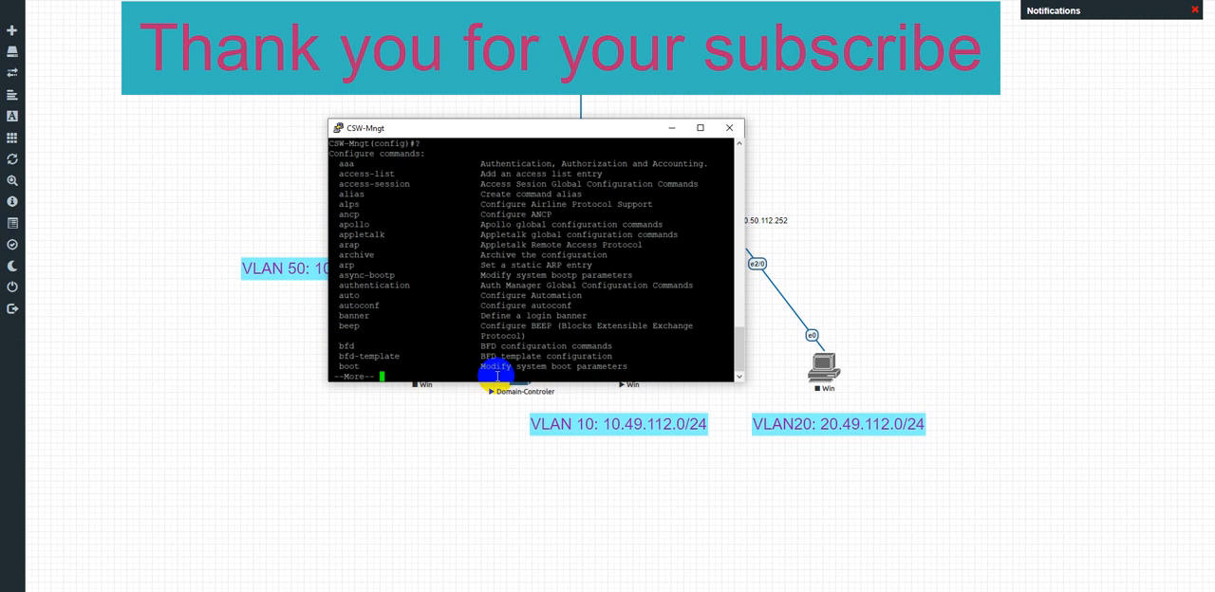
Page through the --More-- prompts of the command list until the config prompt returns
{"action": "key", "text": "space"}
{"action": "key", "text": "space"}
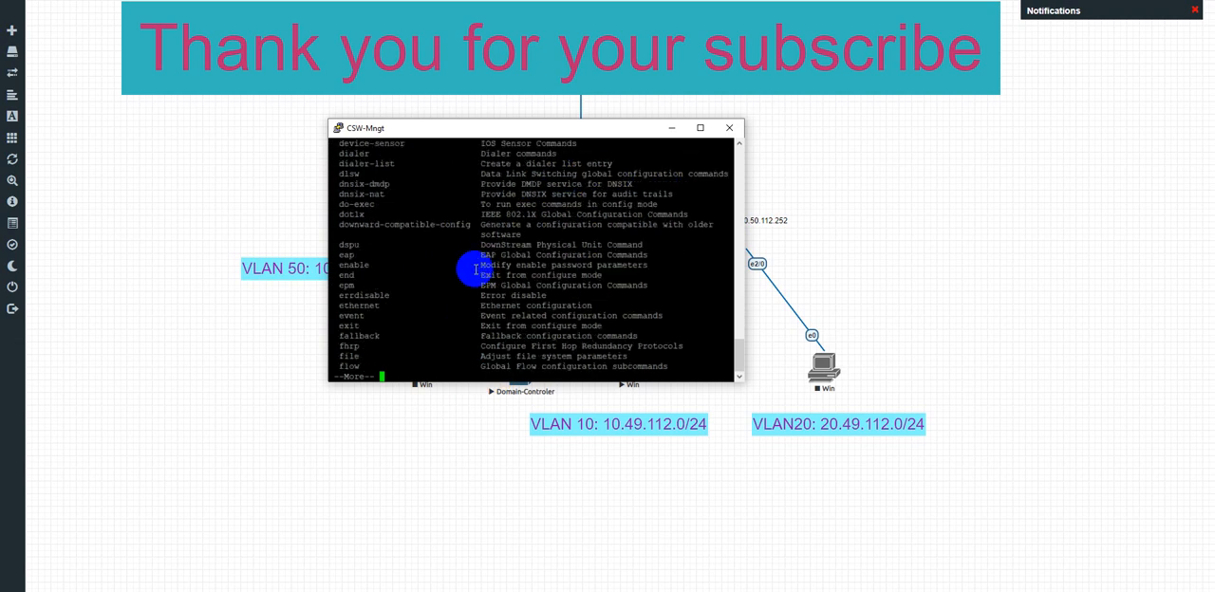
{"action": "key", "text": "space"}
{"action": "key", "text": "space"}
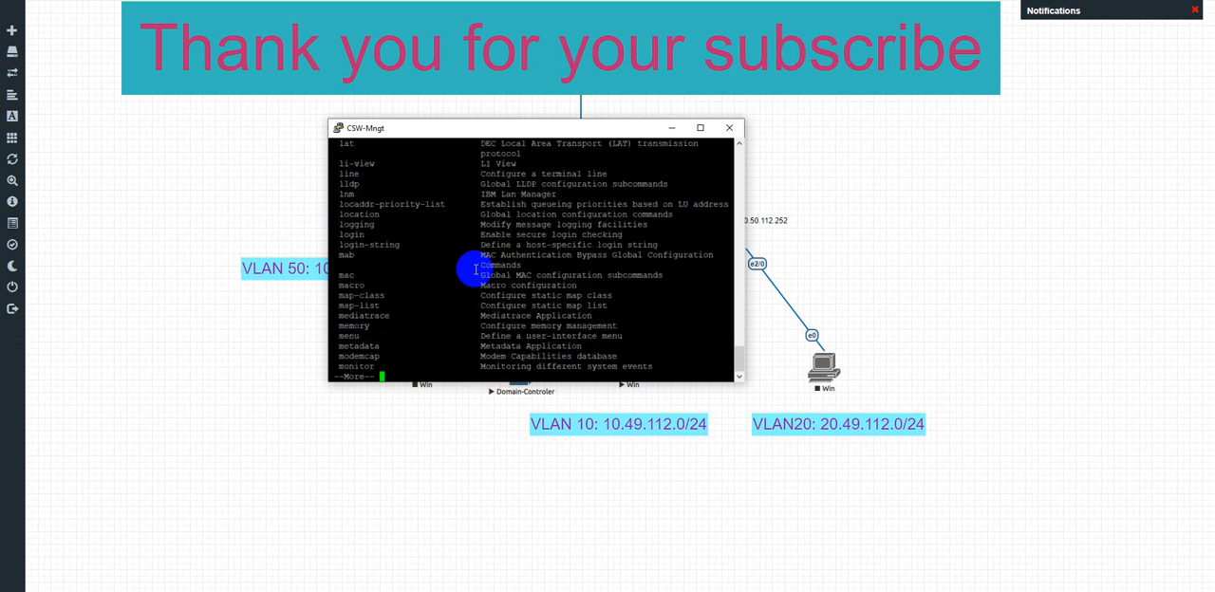
{"action": "key", "text": "space"}
{"action": "key", "text": "space"}
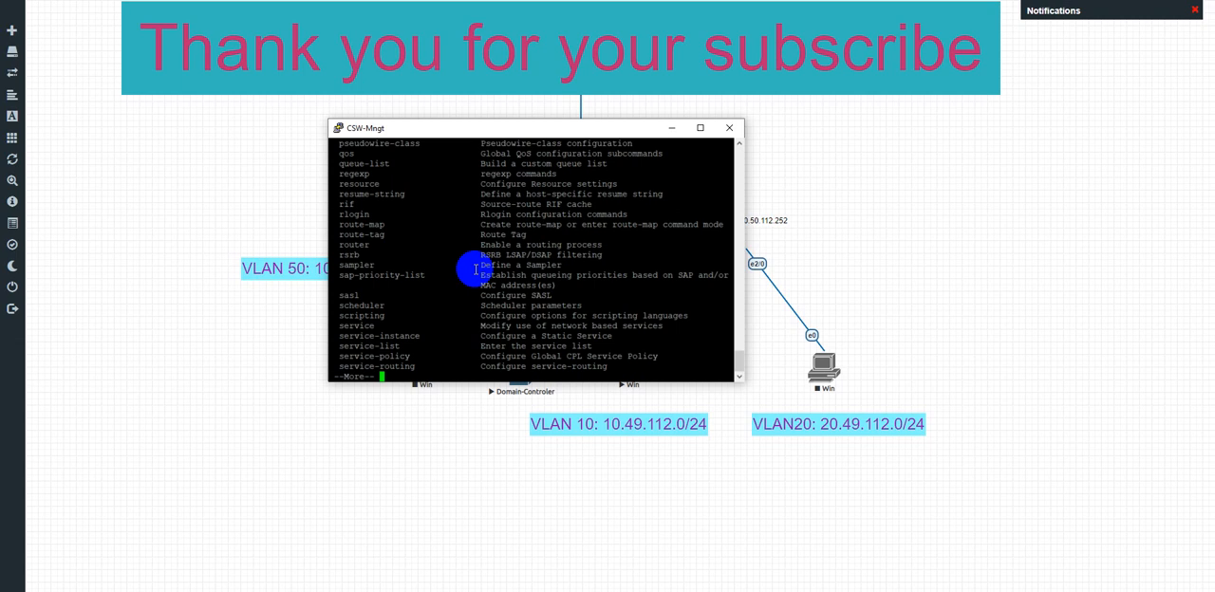
{"action": "key", "text": "space"}
{"action": "key", "text": "space"}
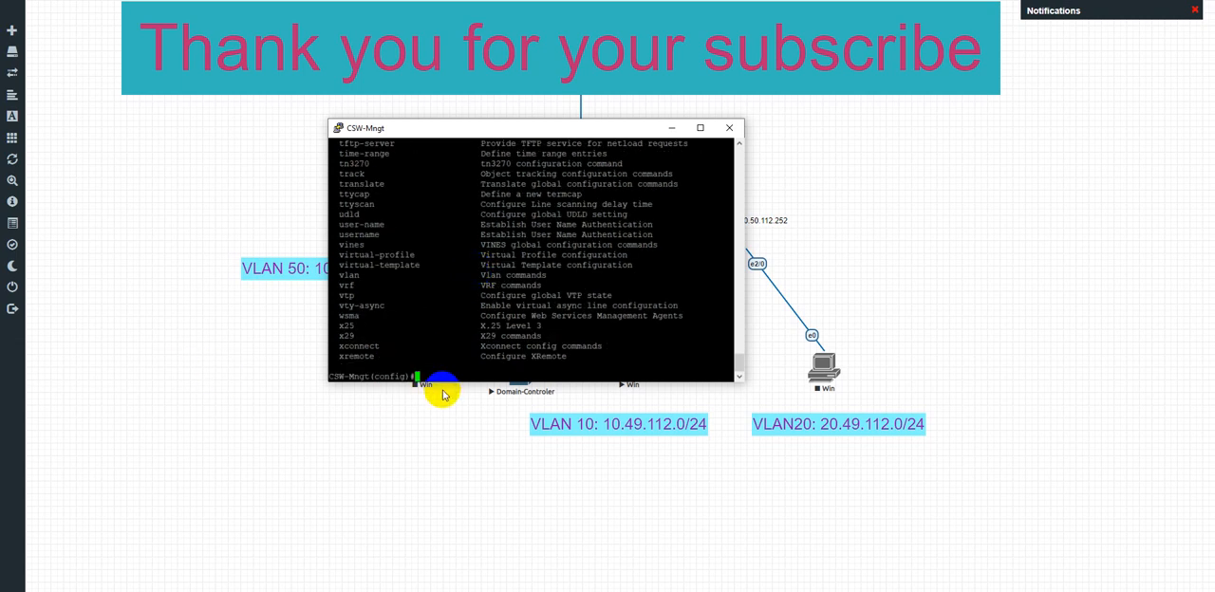
{"action": "type", "text": "aa"}
Enable aaa new-model on CSW-Mngt after a few mistyped attempts
{"action": "key", "text": "Tab"}
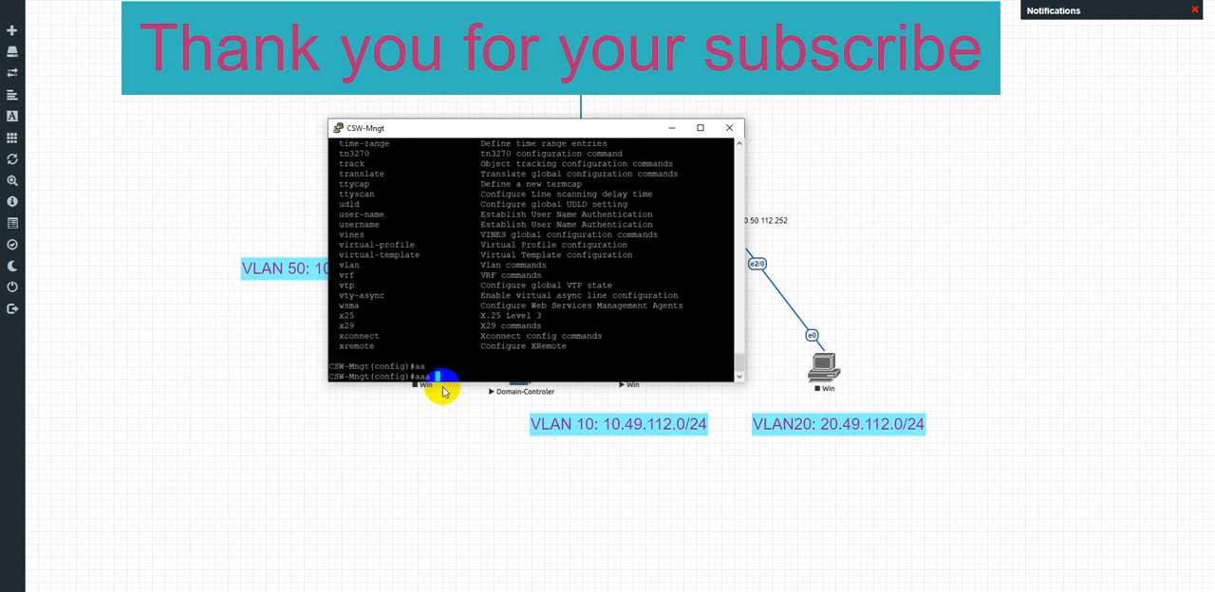
{"action": "type", "text": "n"}
{"action": "type", "text": "uthen"}
{"action": "key", "text": "Tab"}
{"action": "type", "text": "c"}
{"action": "key", "text": "Tab"}
{"action": "key", "text": "BackSpace"}
{"action": "key", "text": "BackSpace"}
{"action": "key", "text": "BackSpace"}
{"action": "key", "text": "BackSpace"}
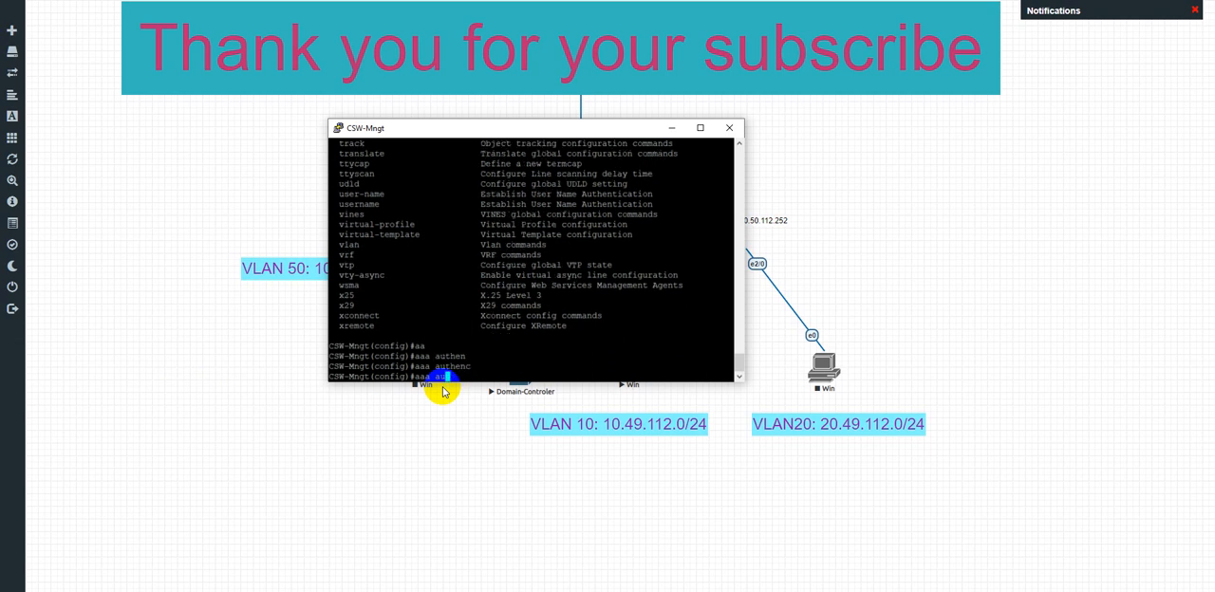
{"action": "type", "text": "th"}
{"action": "key", "text": "Tab"}
{"action": "key", "text": "BackSpace"}
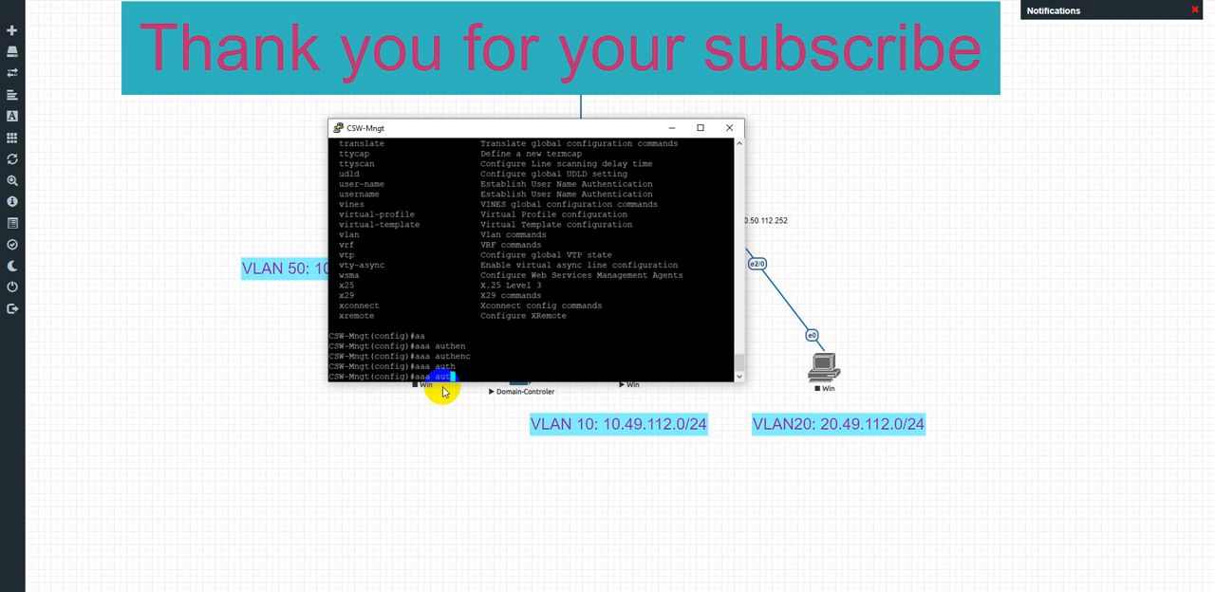
{"action": "type", "text": "henti"}
{"action": "key", "text": "Tab"}
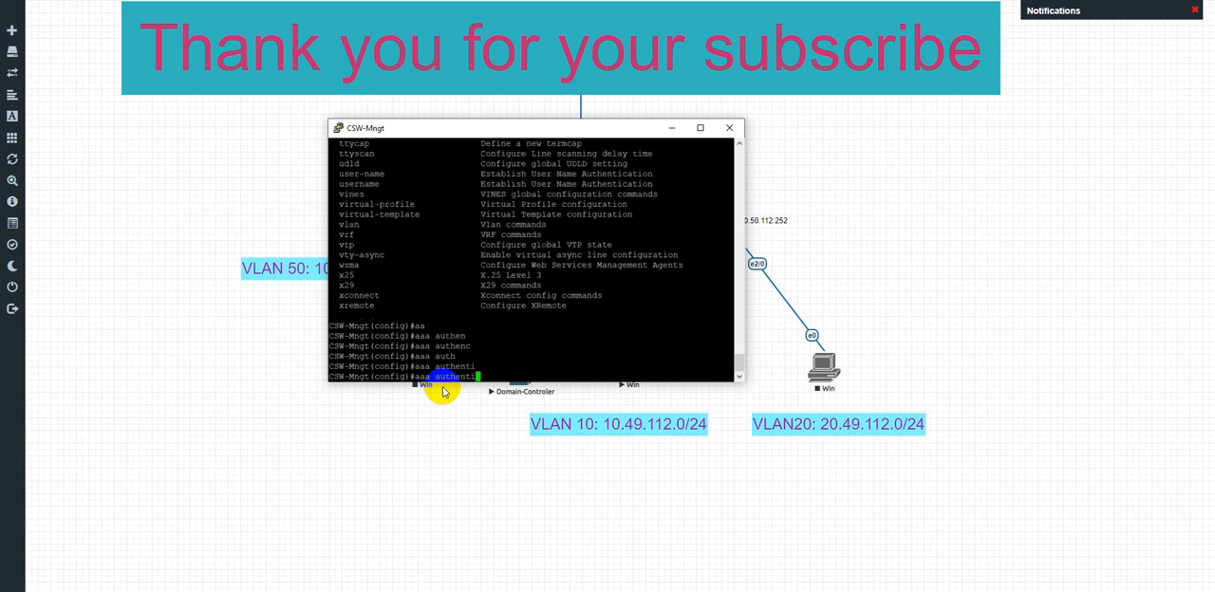
{"action": "key", "text": "BackSpace"}
{"action": "key", "text": "BackSpace"}
{"action": "key", "text": "BackSpace"}
{"action": "key", "text": "BackSpace"}
{"action": "key", "text": "BackSpace"}
{"action": "type", "text": "aa"}
{"action": "key", "text": "Tab"}
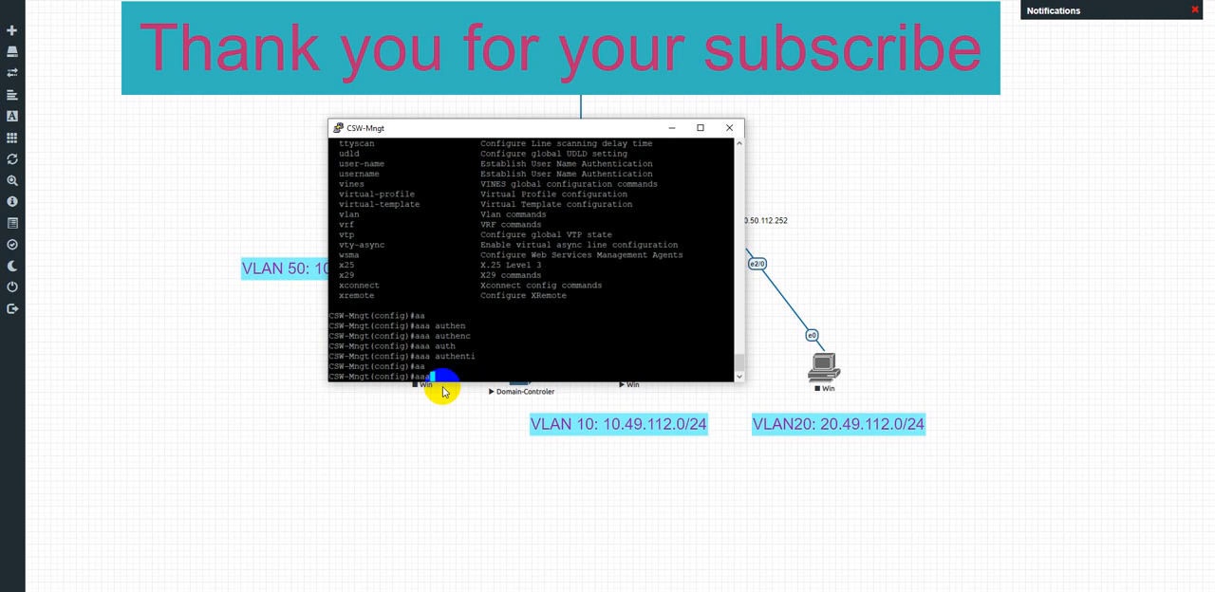
{"action": "key", "text": "BackSpace"}
{"action": "key", "text": "BackSpace"}
{"action": "key", "text": "BackSpace"}
{"action": "type", "text": "aa"}
{"action": "key", "text": "Tab"}
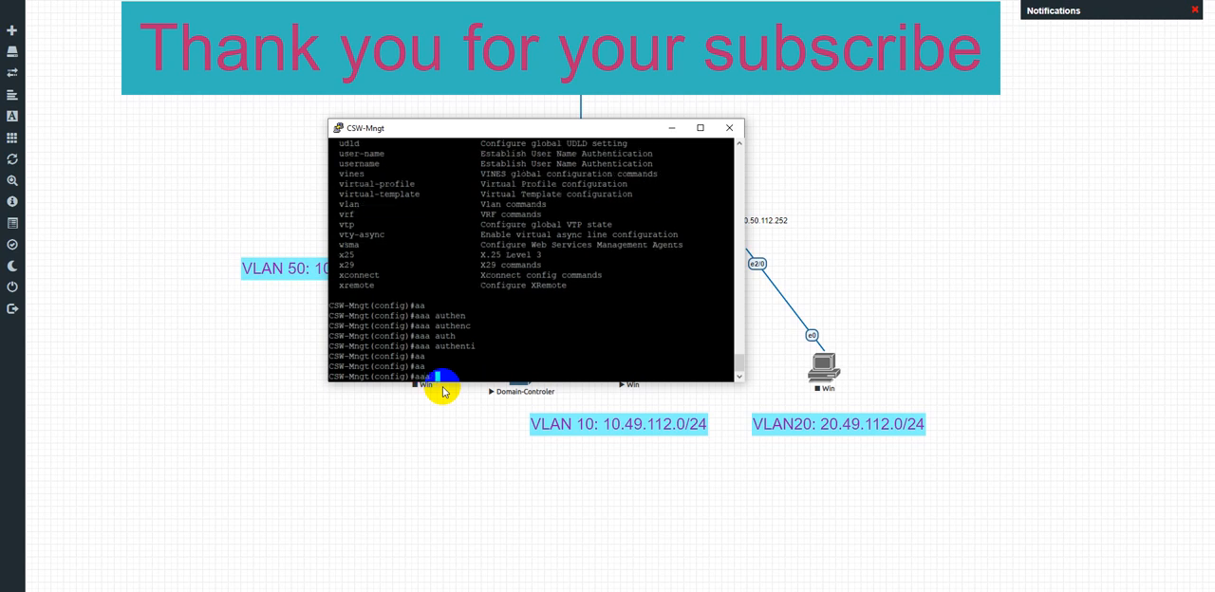
{"action": "type", "text": "new"}
{"action": "key", "text": "Tab"}
{"action": "key", "text": "Return"}
{"action": "type", "text": "aa"}
Set default login authentication to group radius then local
{"action": "key", "text": "Tab"}
{"action": "type", "text": "authen"}
{"action": "key", "text": "Tab"}
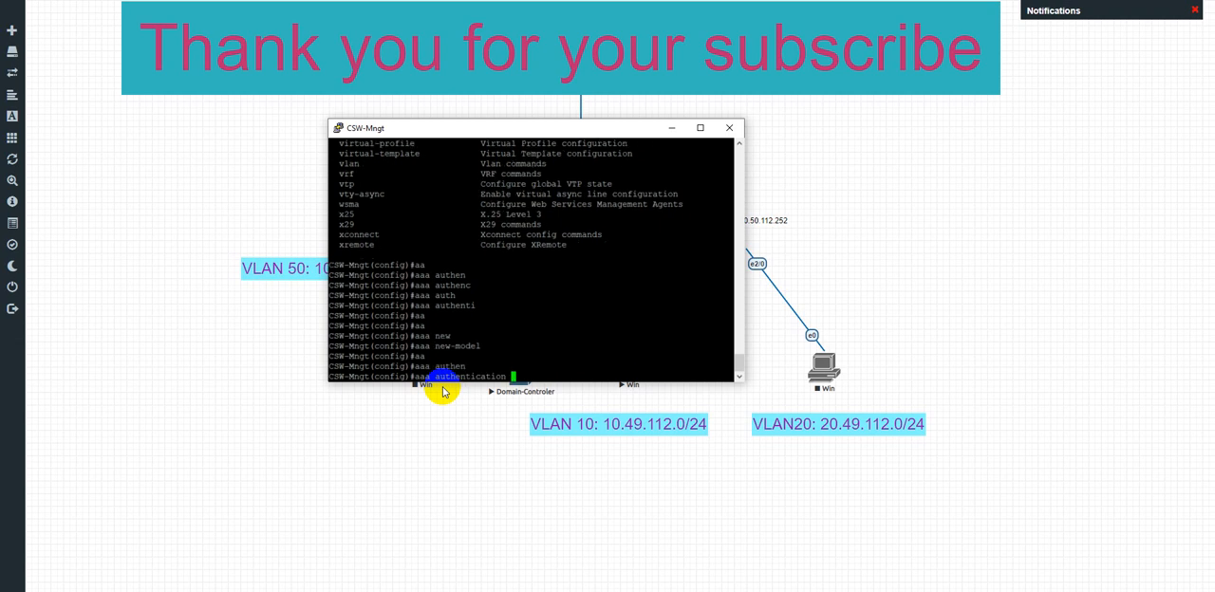
{"action": "type", "text": "lo"}
{"action": "key", "text": "Tab"}
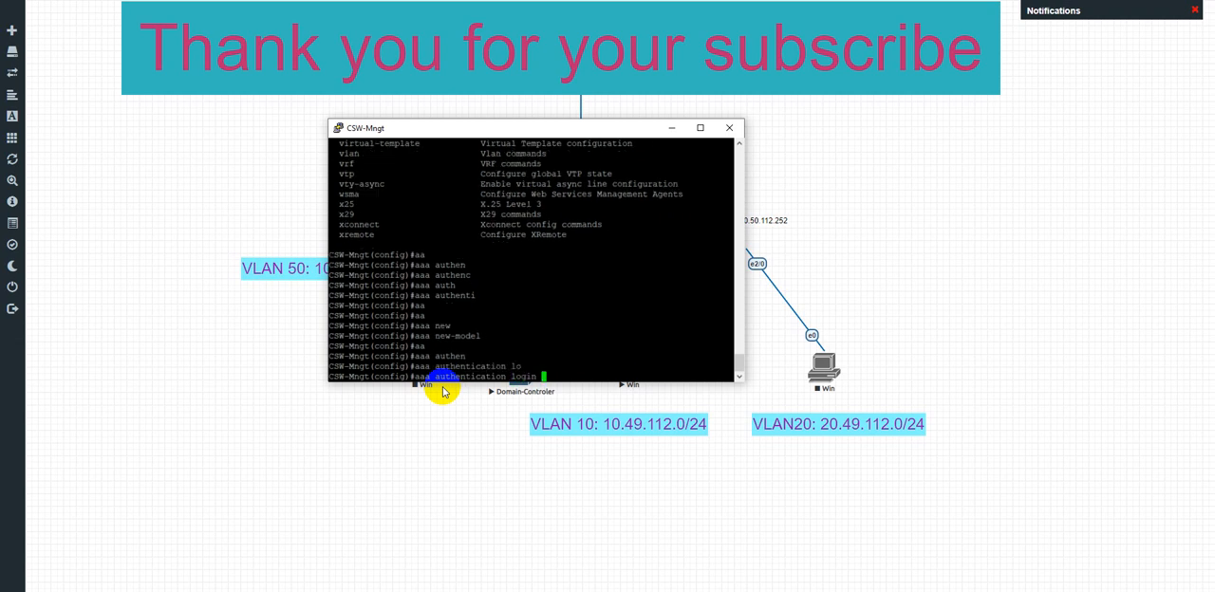
{"action": "type", "text": "de"}
{"action": "key", "text": "Tab"}
{"action": "type", "text": "gr"}
{"action": "key", "text": "Tab"}
{"action": "type", "text": "ra"}
{"action": "key", "text": "Tab"}
{"action": "type", "text": "lo"}
{"action": "key", "text": "Tab"}
{"action": "key", "text": "Return"}
{"action": "type", "text": "aa"}
Set default exec authorization to group radius then local
{"action": "key", "text": "Tab"}
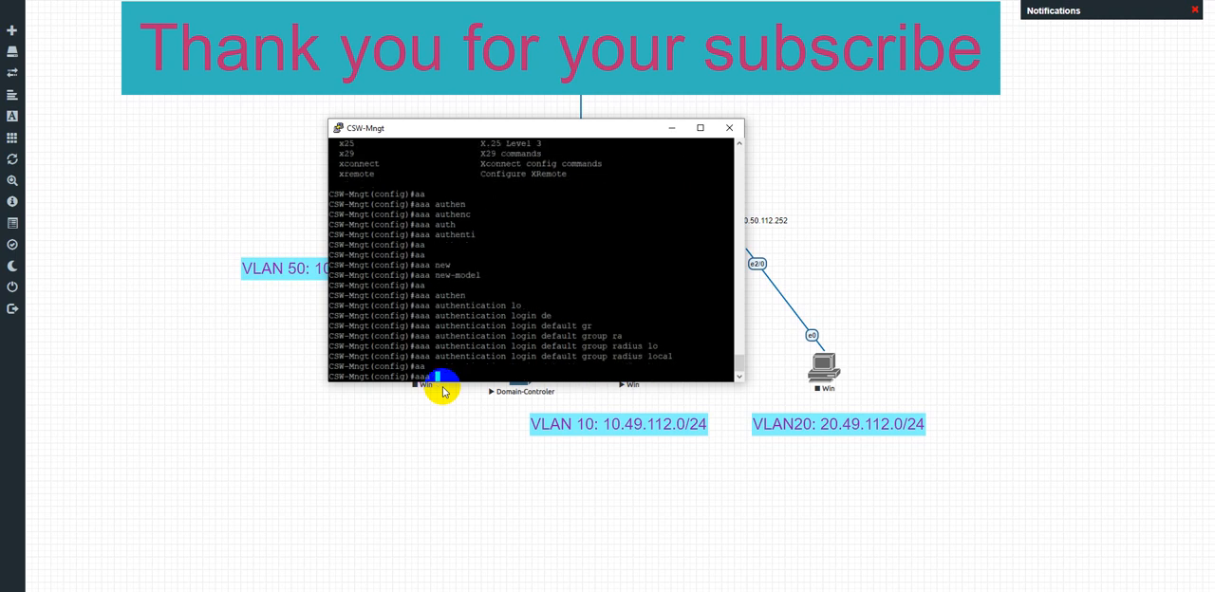
{"action": "type", "text": "authe"}
{"action": "key", "text": "BackSpace"}
{"action": "type", "text": "o"}
{"action": "key", "text": "Tab"}
{"action": "type", "text": "ex"}
{"action": "key", "text": "Tab"}
{"action": "type", "text": "de"}
{"action": "key", "text": "Tab"}
{"action": "type", "text": "gr"}
{"action": "key", "text": "Tab"}
{"action": "type", "text": "ra"}
{"action": "key", "text": "Tab"}
{"action": "type", "text": "lo"}
{"action": "key", "text": "Tab"}
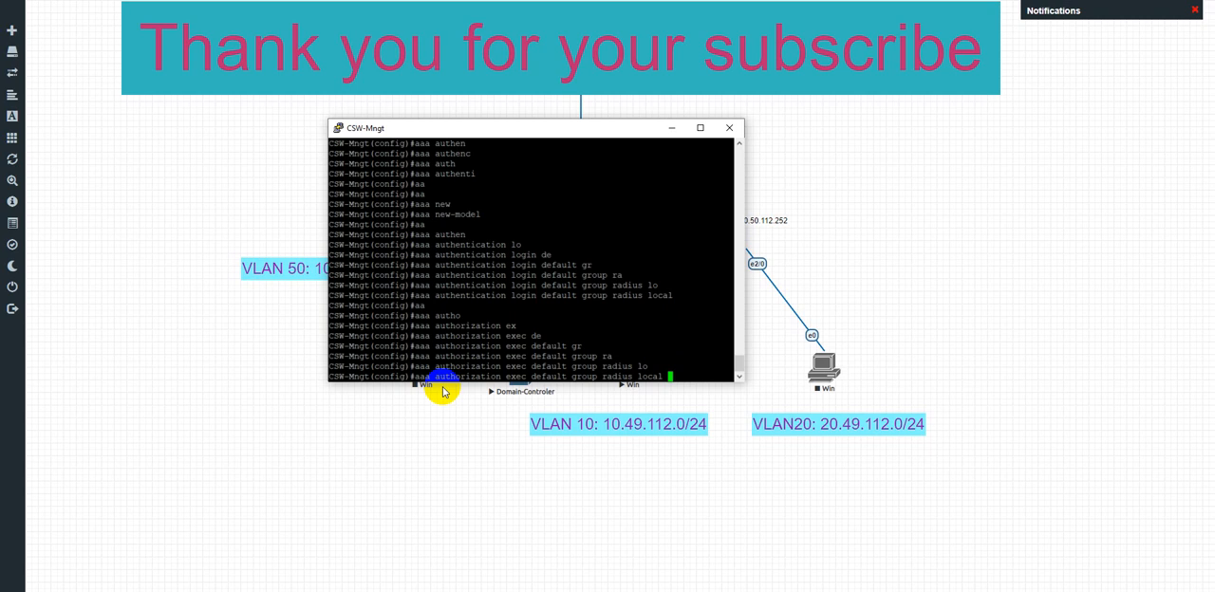
{"action": "key", "text": "Return"}
{"action": "key", "text": "Return"}
{"action": "key", "text": "Return"}
{"action": "key", "text": "Return"}
{"action": "type", "text": "ra"}
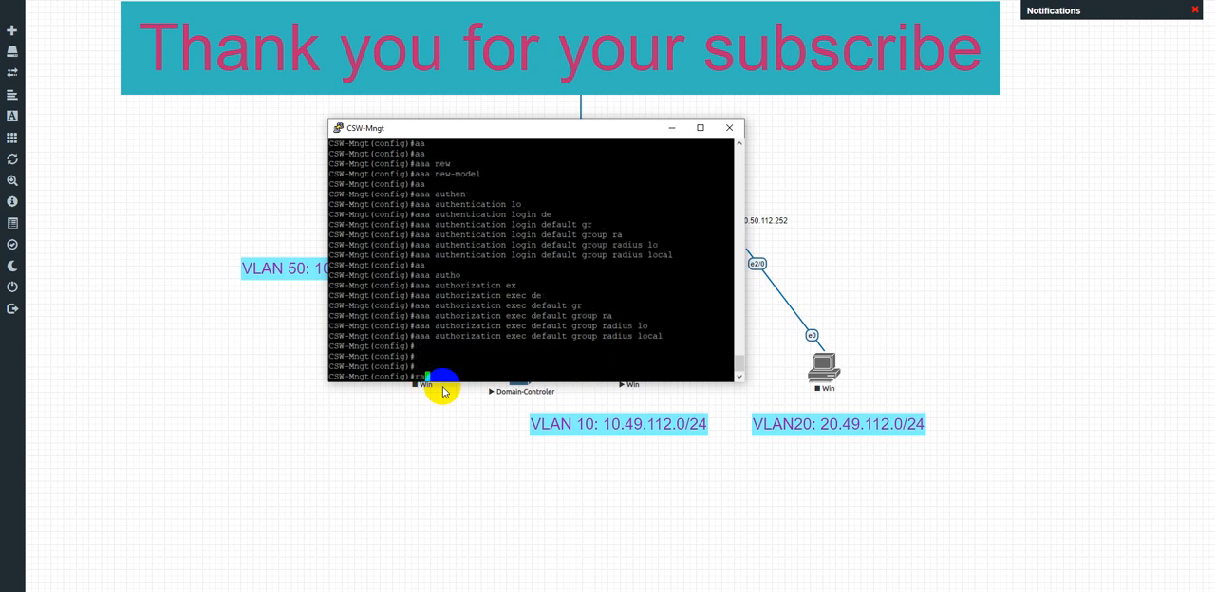
Define RADIUS server RV-RADIUS with IPv4 address 10.50.112.1
{"action": "key", "text": "Tab"}
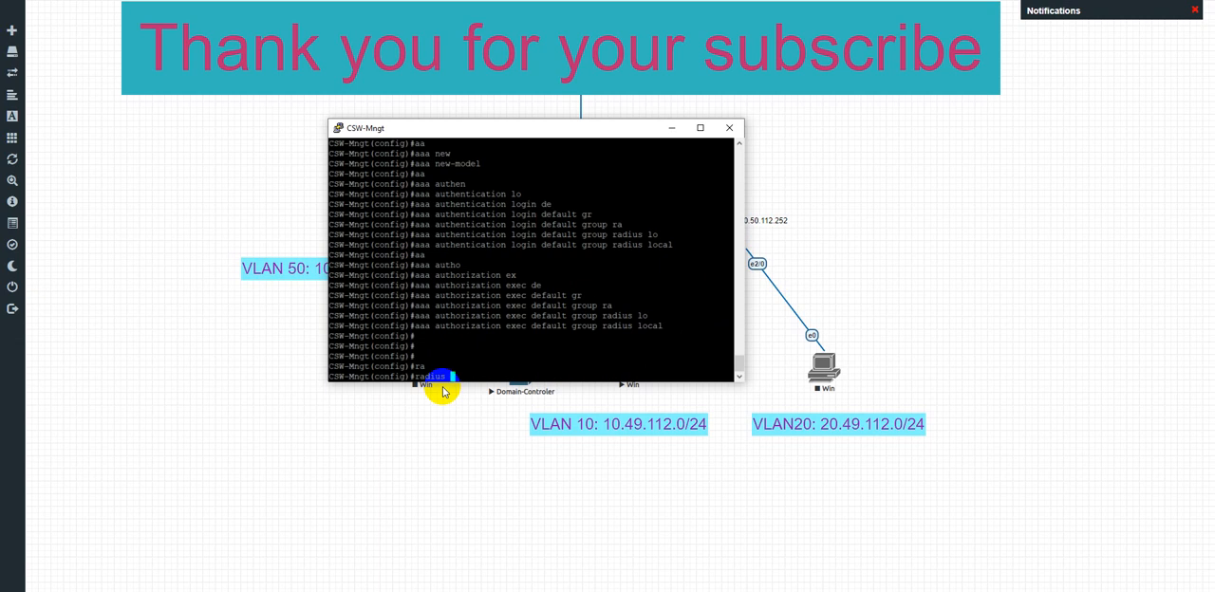
{"action": "type", "text": "ser"}
{"action": "key", "text": "Tab"}
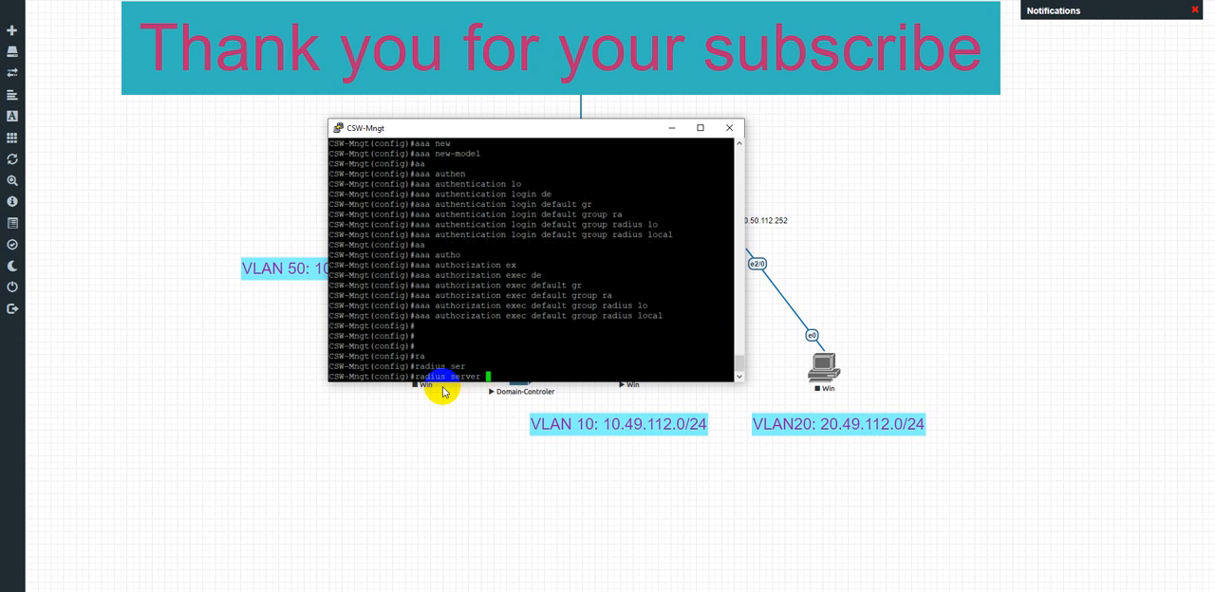
{"action": "type", "text": "RV-RA"}
{"action": "type", "text": "DI"}
{"action": "key", "text": "BackSpace"}
{"action": "type", "text": "IUS"}
{"action": "key", "text": "Return"}
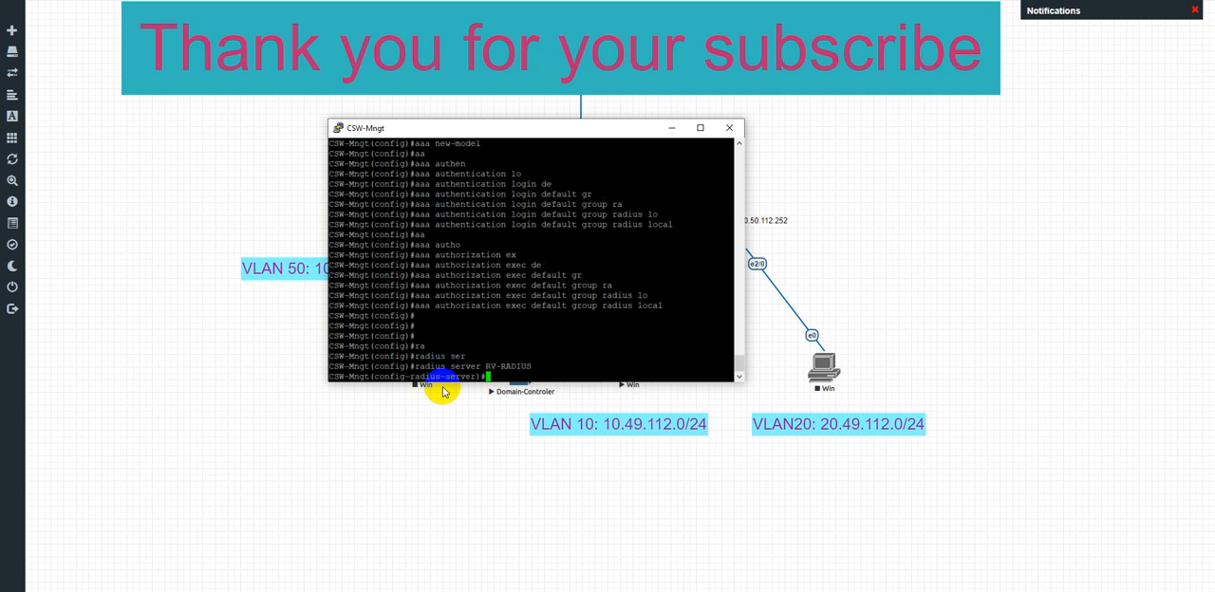
{"action": "type", "text": "add"}
{"action": "key", "text": "Tab"}
{"action": "type", "text": "ip"}
{"action": "key", "text": "Tab"}
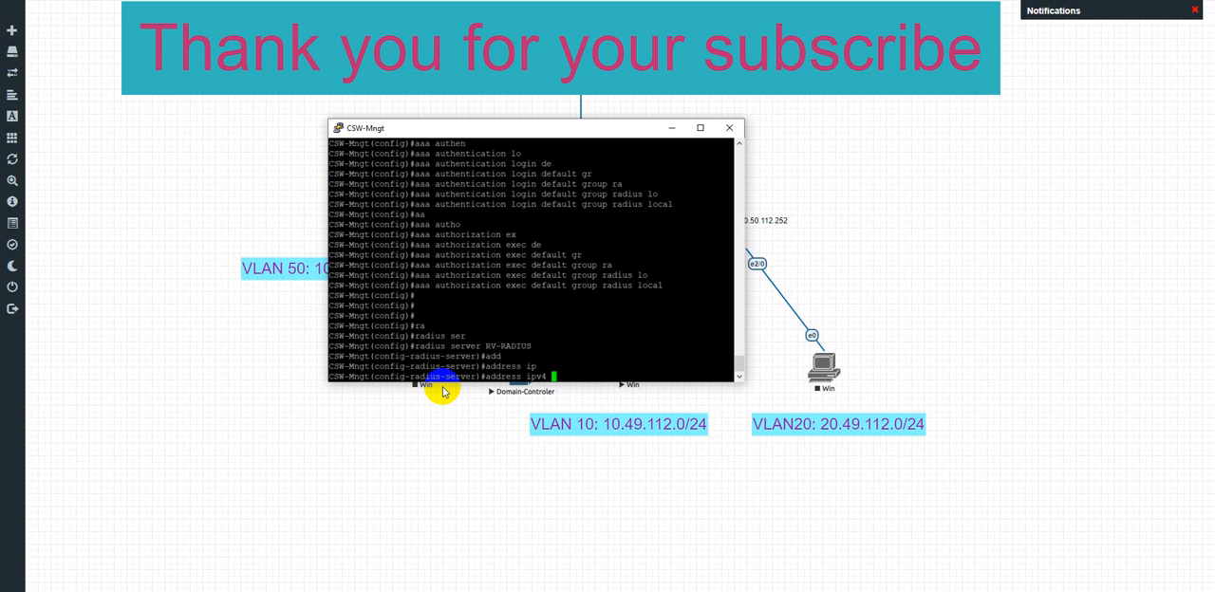
{"action": "type", "text": "10.50.112.1"}
{"action": "key", "text": "Return"}
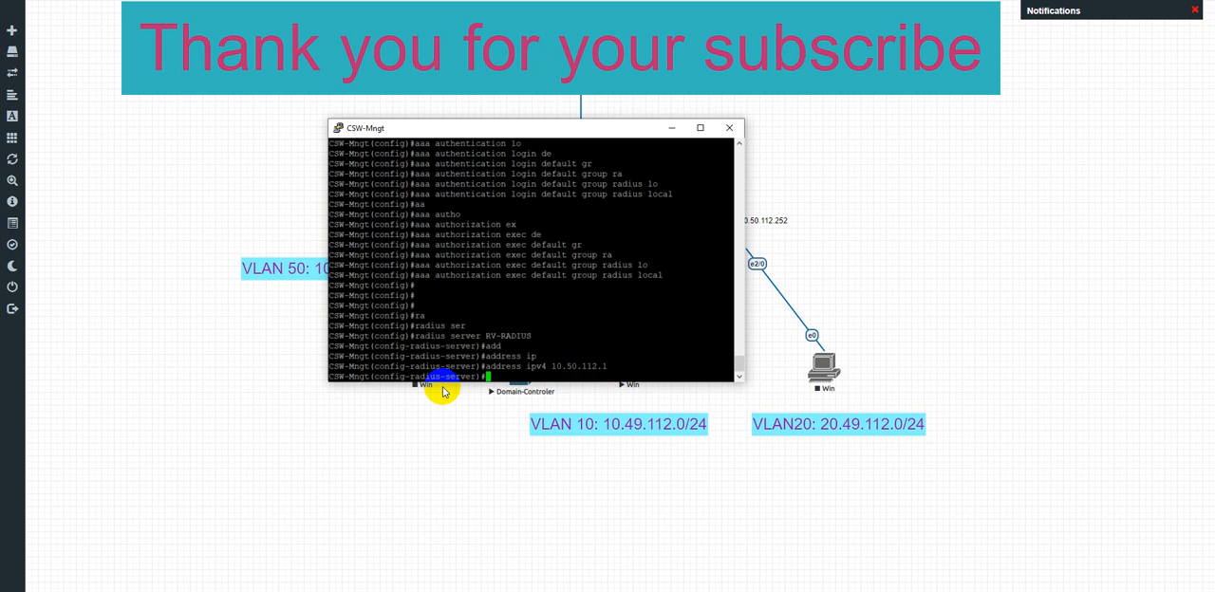
{"action": "type", "text": "ke"}
{"action": "key", "text": "Tab"}
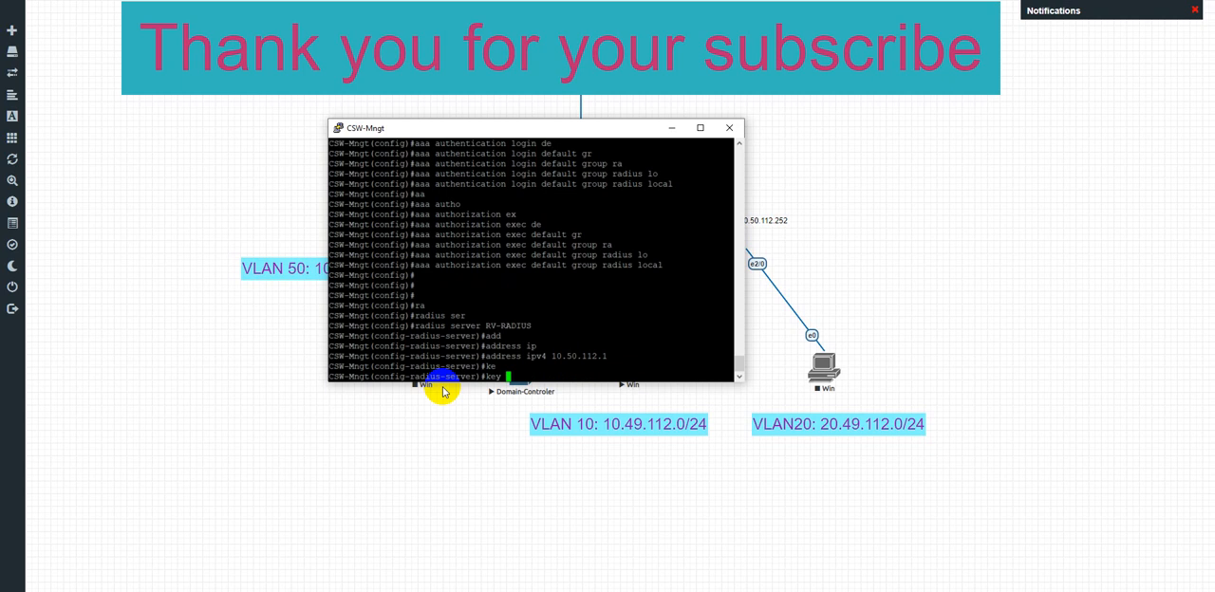
{"action": "key", "text": "Return"}
{"action": "type", "text": "ti"}
{"action": "key", "text": "Tab"}
{"action": "type", "text": "5"}
{"action": "key", "text": "Return"}
{"action": "key", "text": "Return"}
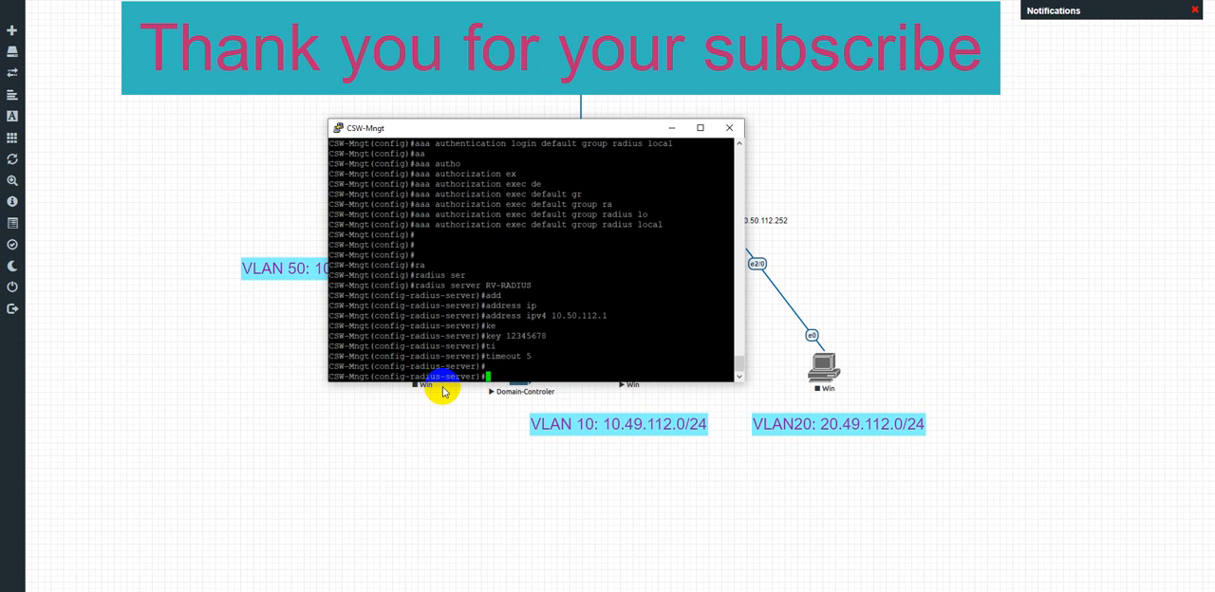
{"action": "type", "text": "exit"}
Exit configuration mode and save the running configuration with wr
{"action": "key", "text": "Return"}
{"action": "type", "text": "xit"}
{"action": "key", "text": "Return"}
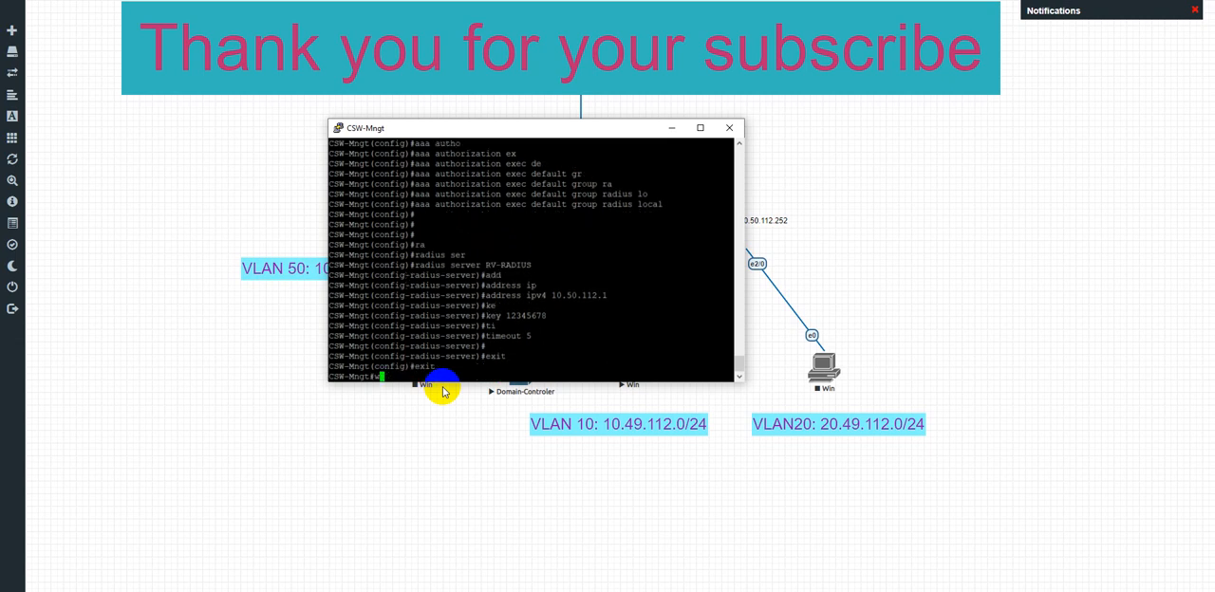
{"action": "type", "text": "wr"}
{"action": "key", "text": "Return"}
{"action": "type", "text": "wrw"}
{"action": "key", "text": "Return"}
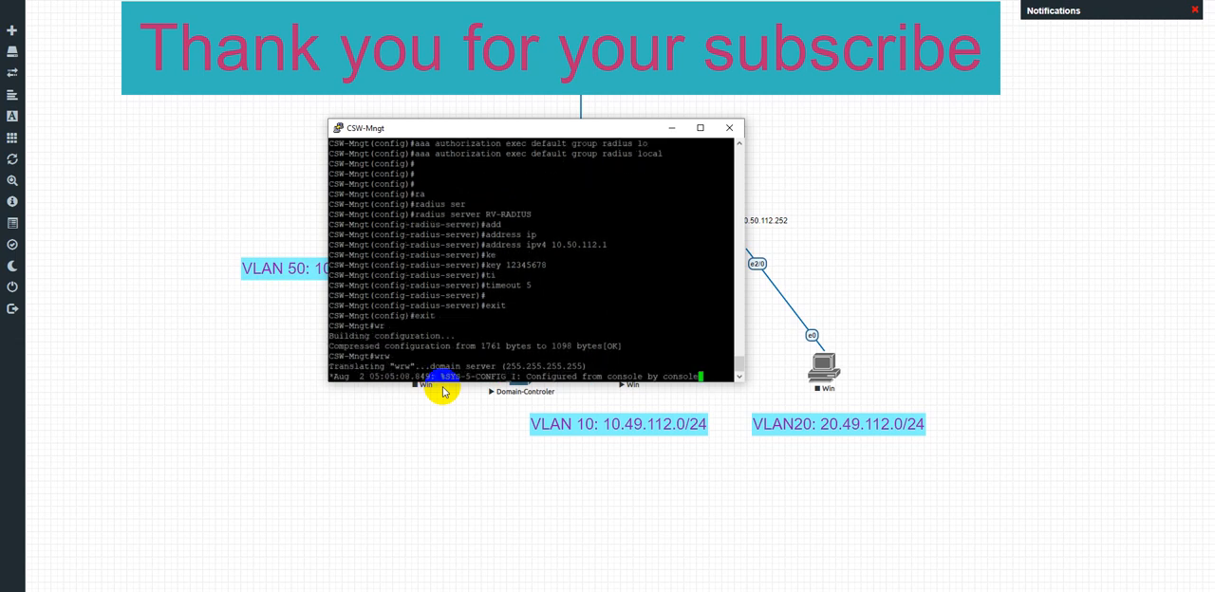
Bring the Win VM to the front and launch a command prompt
{"action": "left_click", "coordinate": [442, 391]}
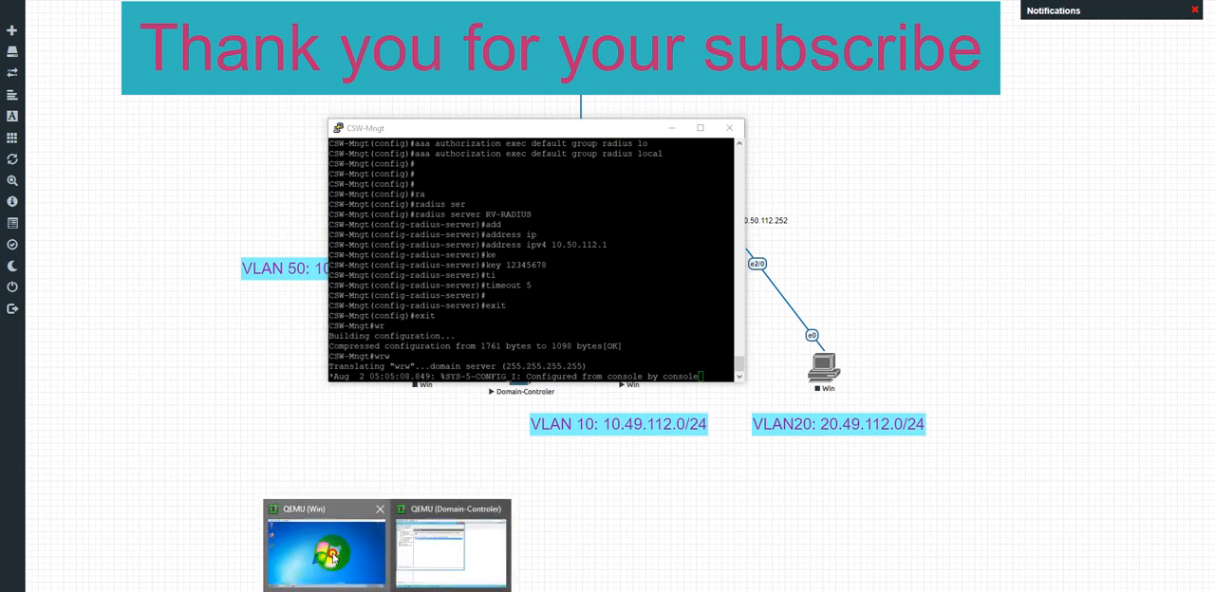
{"action": "left_click", "coordinate": [337, 553]}
{"action": "left_click", "coordinate": [425, 481]}
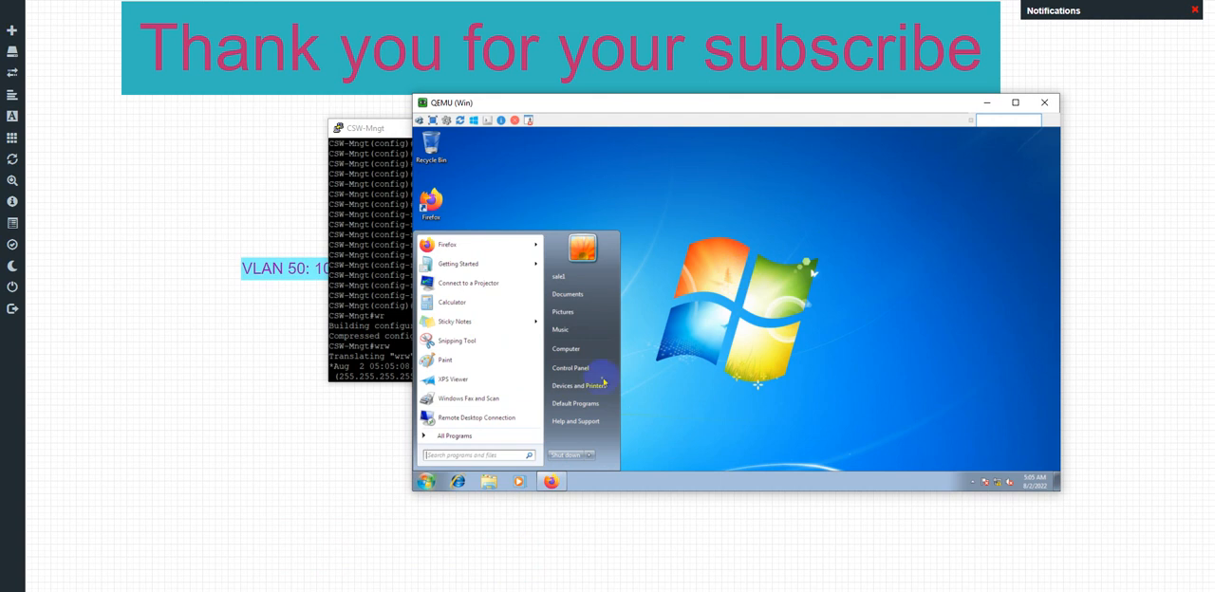
{"action": "left_click", "coordinate": [476, 455]}
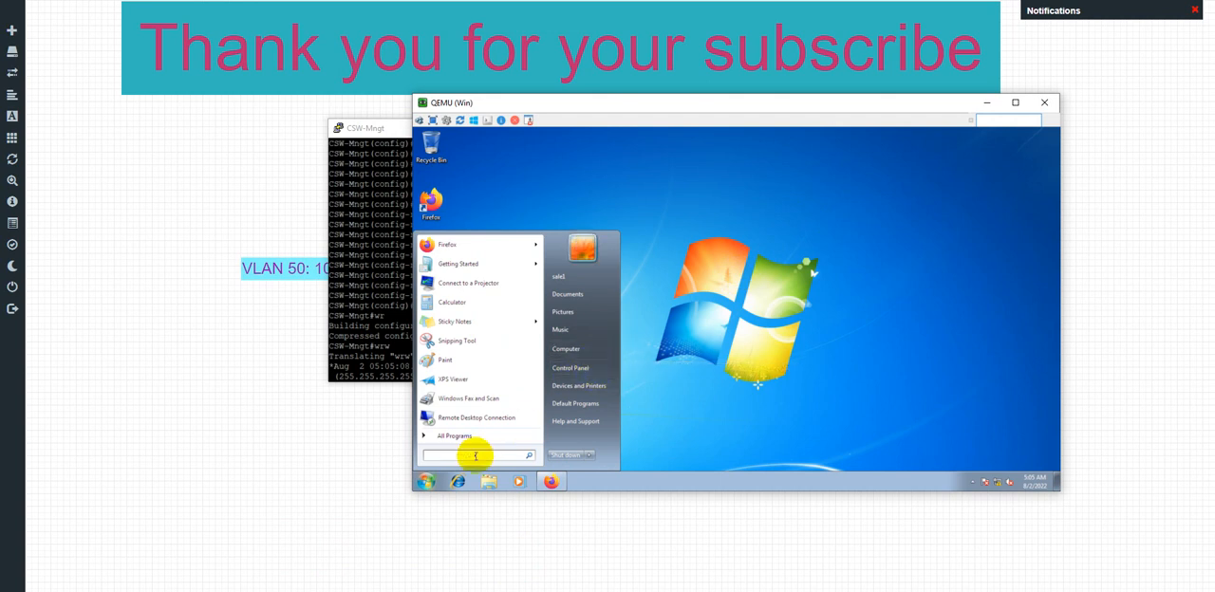
{"action": "type", "text": "cmd"}
{"action": "key", "text": "Return"}
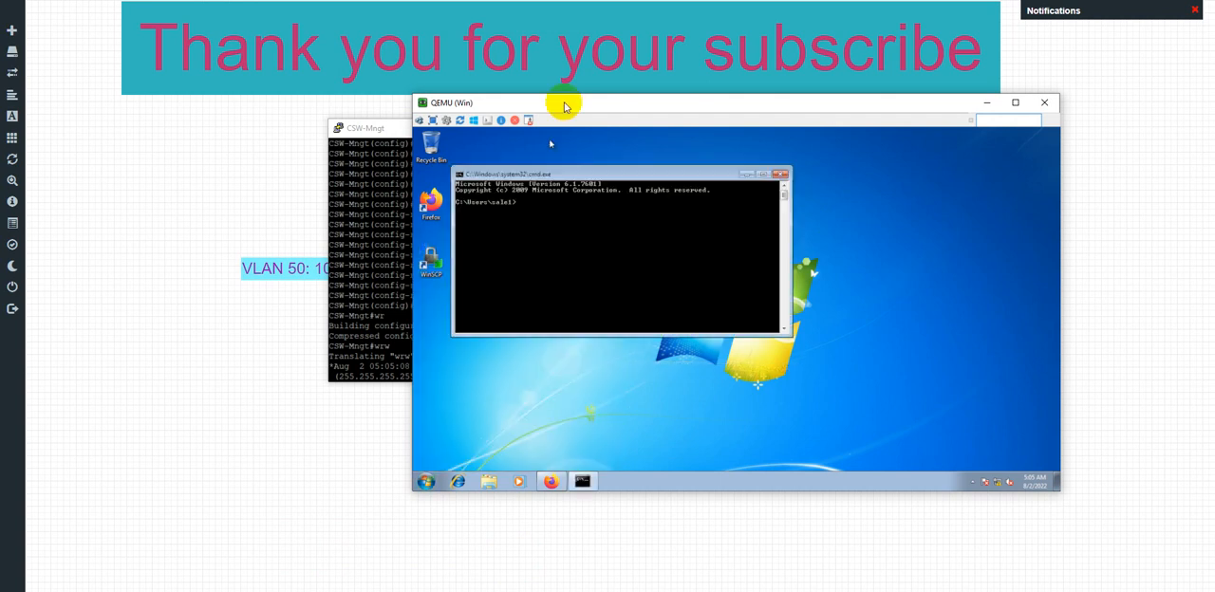
Clear the stray characters and close the command prompt window
{"action": "left_click_drag", "start_coordinate": [558, 179], "coordinate": [669, 213]}
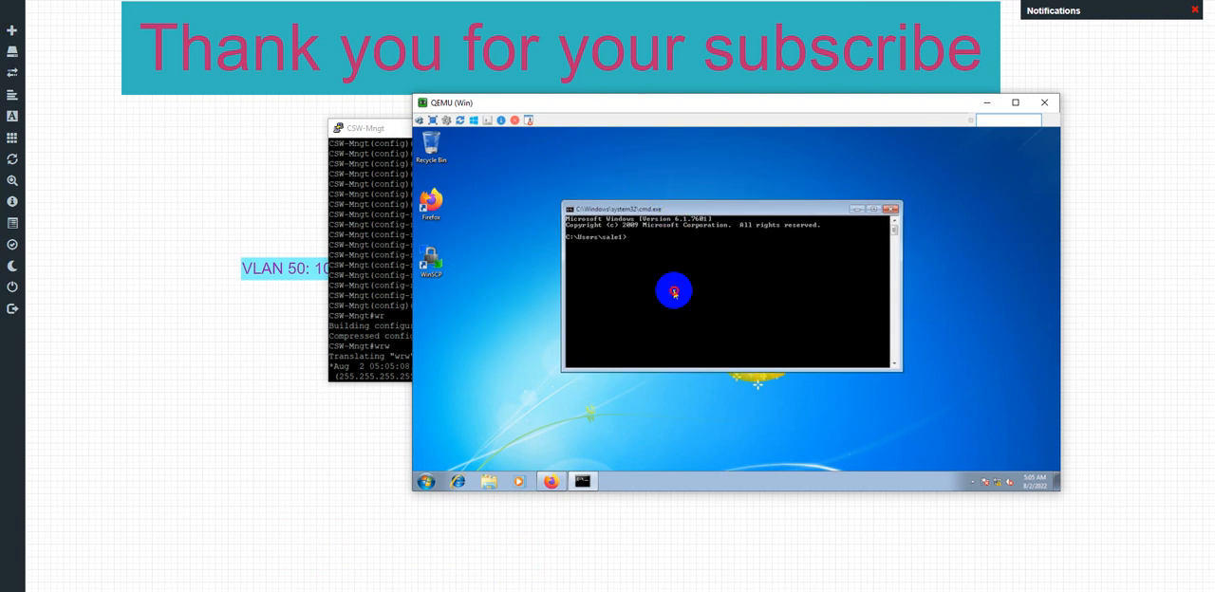
{"action": "type", "text": "tel"}
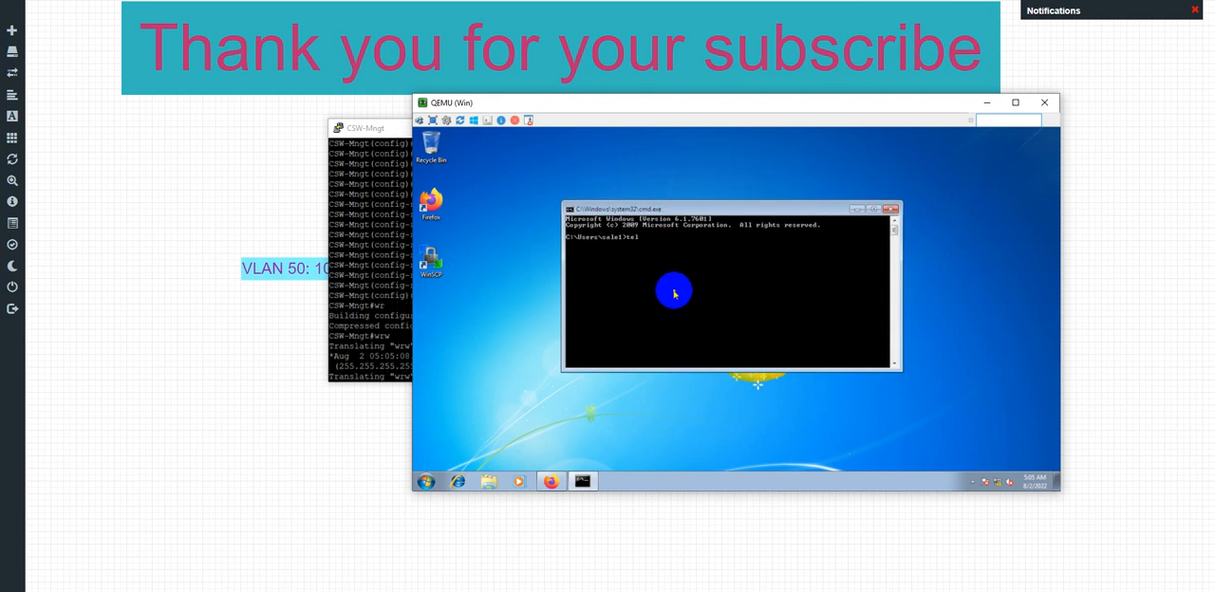
{"action": "key", "text": "BackSpace"}
{"action": "key", "text": "BackSpace"}
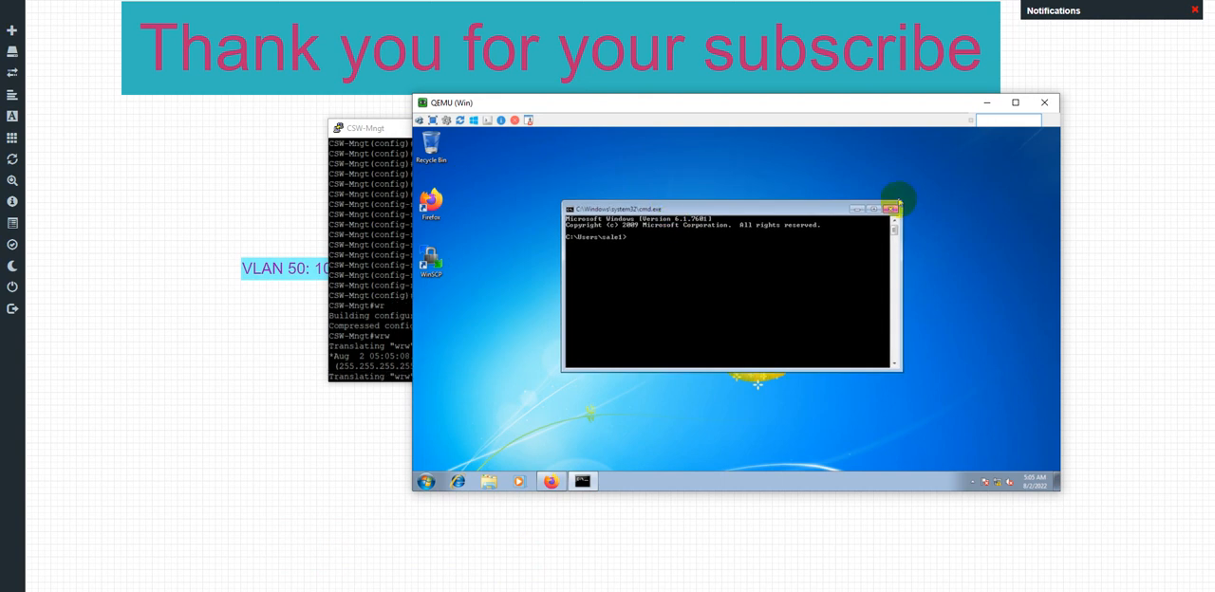
{"action": "left_click_drag", "start_coordinate": [899, 202], "coordinate": [892, 218]}
{"action": "left_click", "coordinate": [892, 218]}
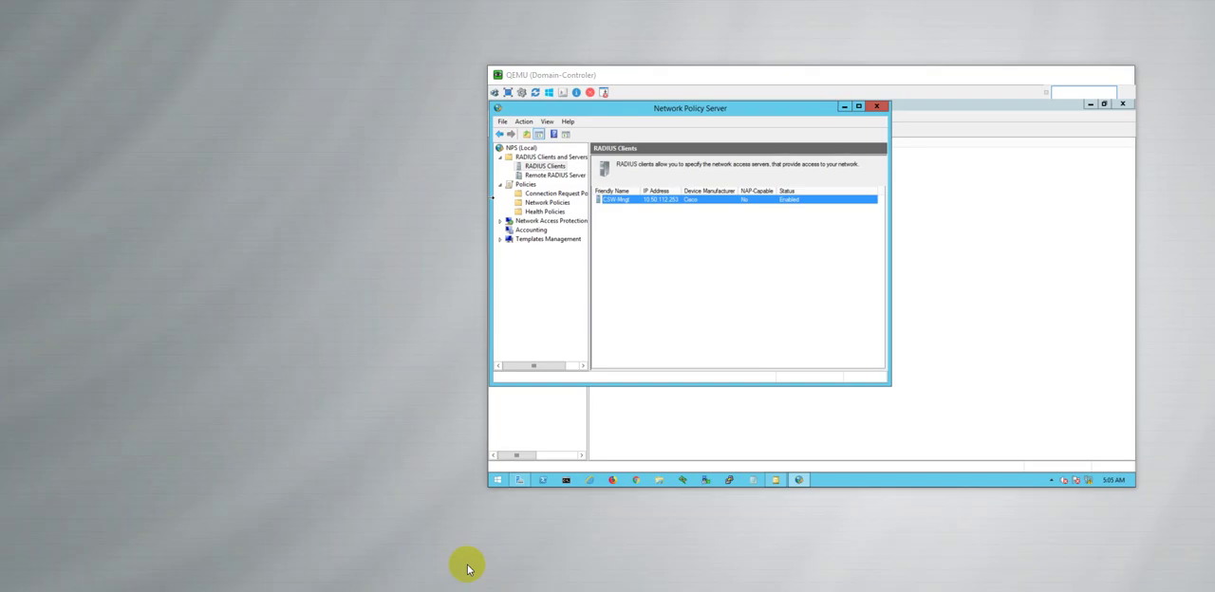
From the Domain Controller, start a PuTTY SSH session to 10.50.112.253 and trust its host key
{"action": "left_click", "coordinate": [467, 565]}
{"action": "left_click", "coordinate": [729, 481]}
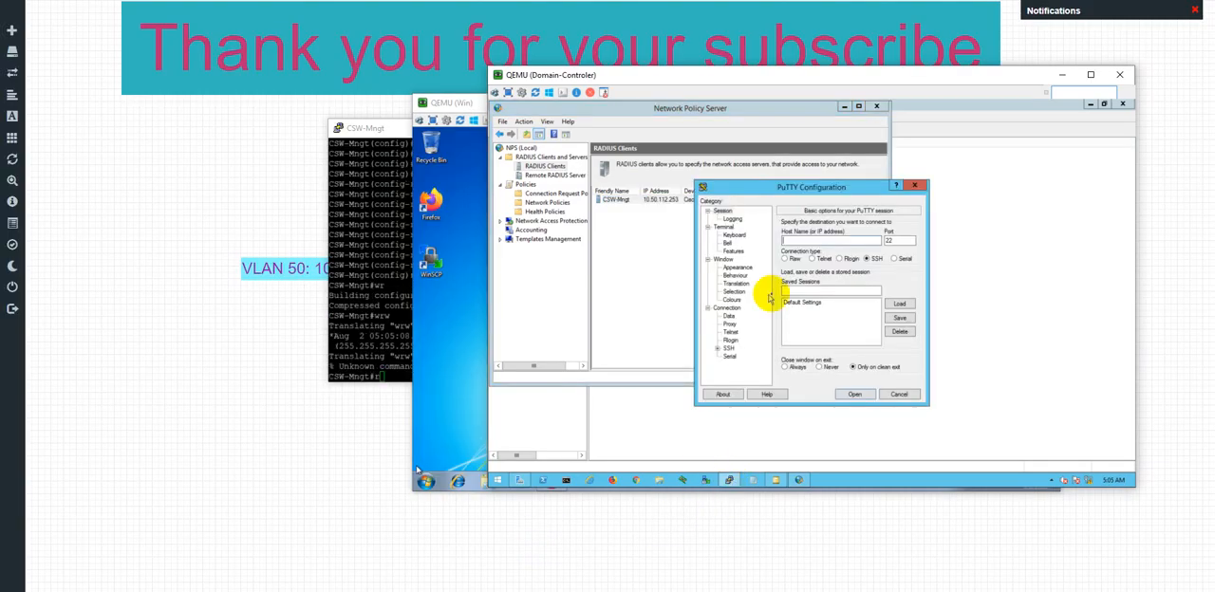
{"action": "type", "text": "10.50."}
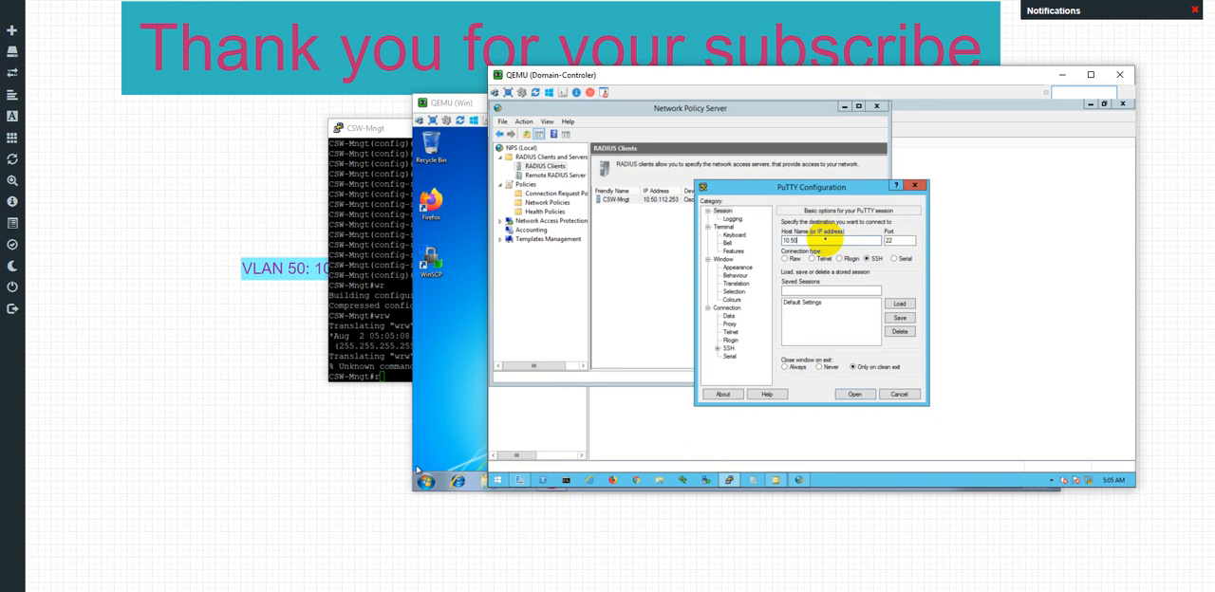
{"action": "type", "text": "112.253"}
{"action": "key", "text": "Return"}
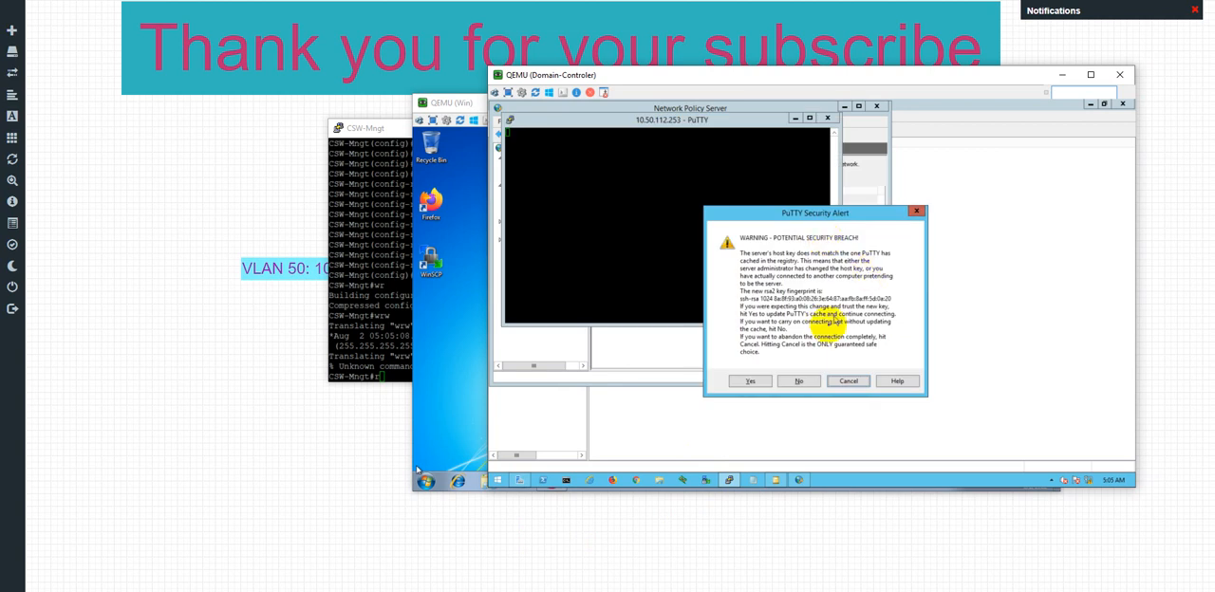
{"action": "left_click", "coordinate": [750, 381]}
Log in to CSW-Mngt as admin01 and move the terminal to reveal the NPS console
{"action": "left_click", "coordinate": [631, 225]}
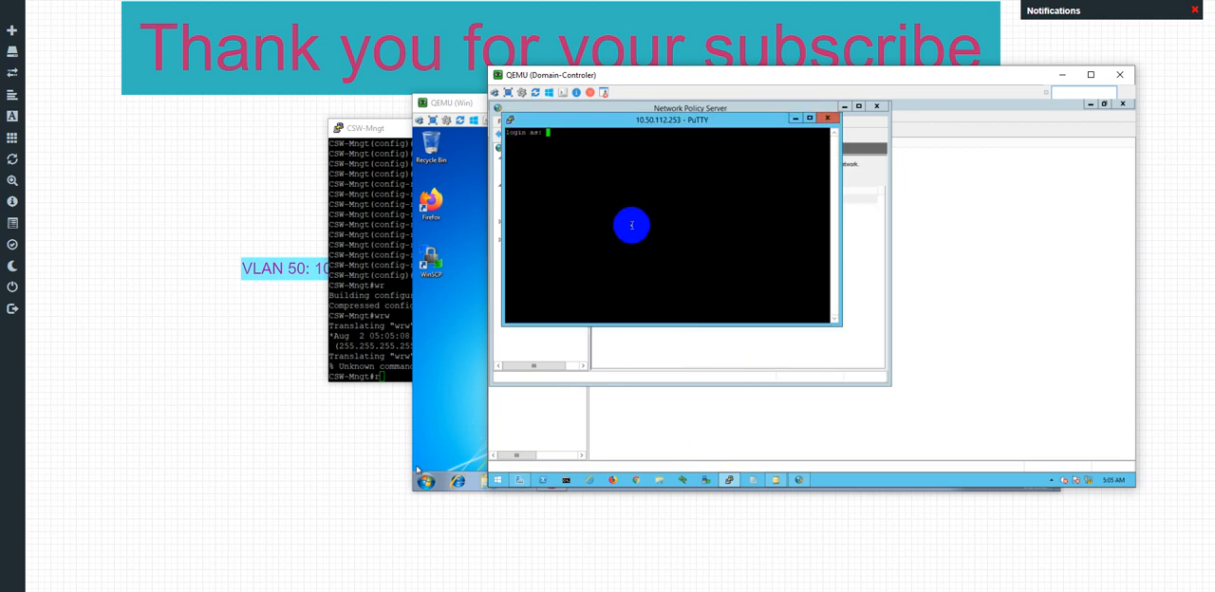
{"action": "type", "text": "adminit01"}
{"action": "key", "text": "Return"}
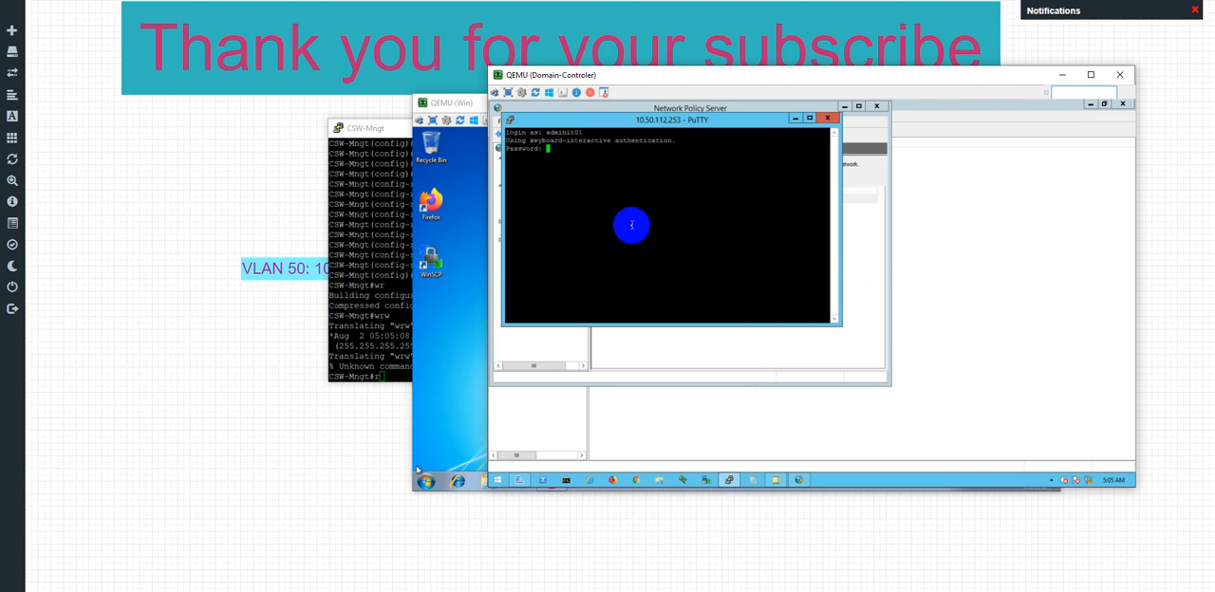
{"action": "key", "text": "Return"}
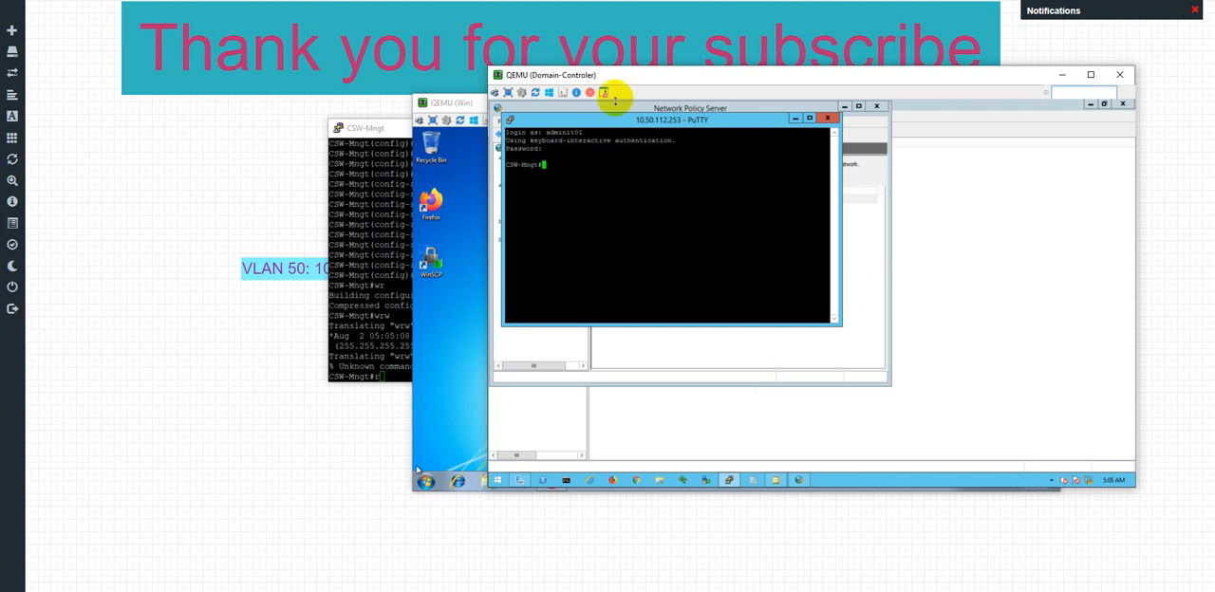
{"action": "left_click", "coordinate": [592, 126]}
{"action": "left_click_drag", "start_coordinate": [591, 127], "coordinate": [642, 151]}
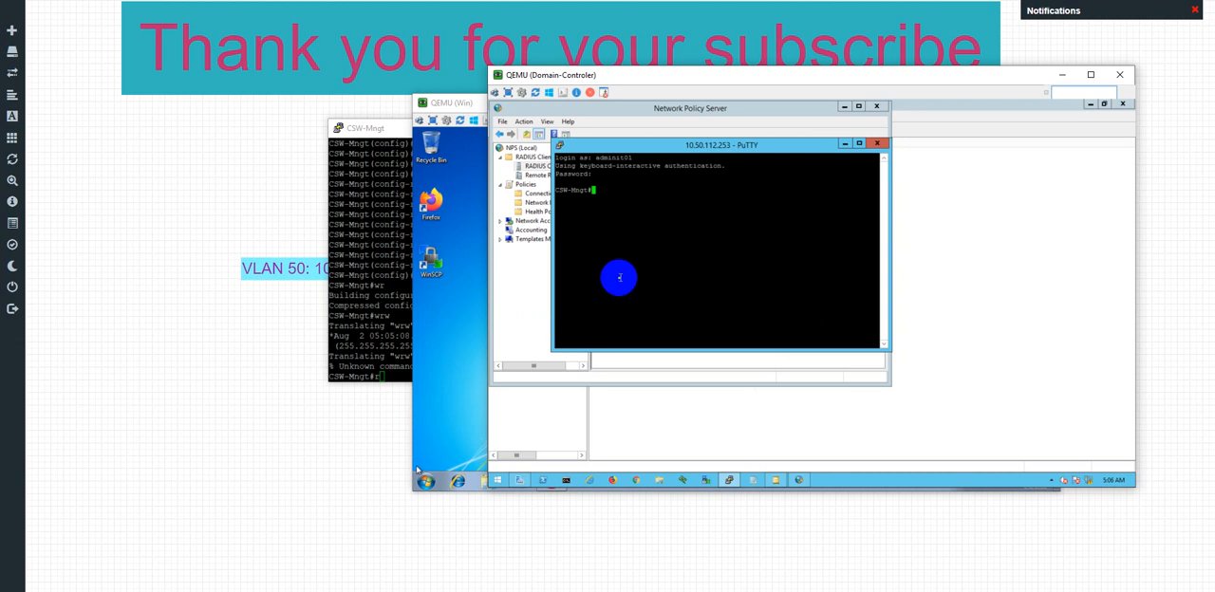
Glance at the NPS RADIUS Clients list, then return to the switch terminal
{"action": "left_click", "coordinate": [844, 143]}
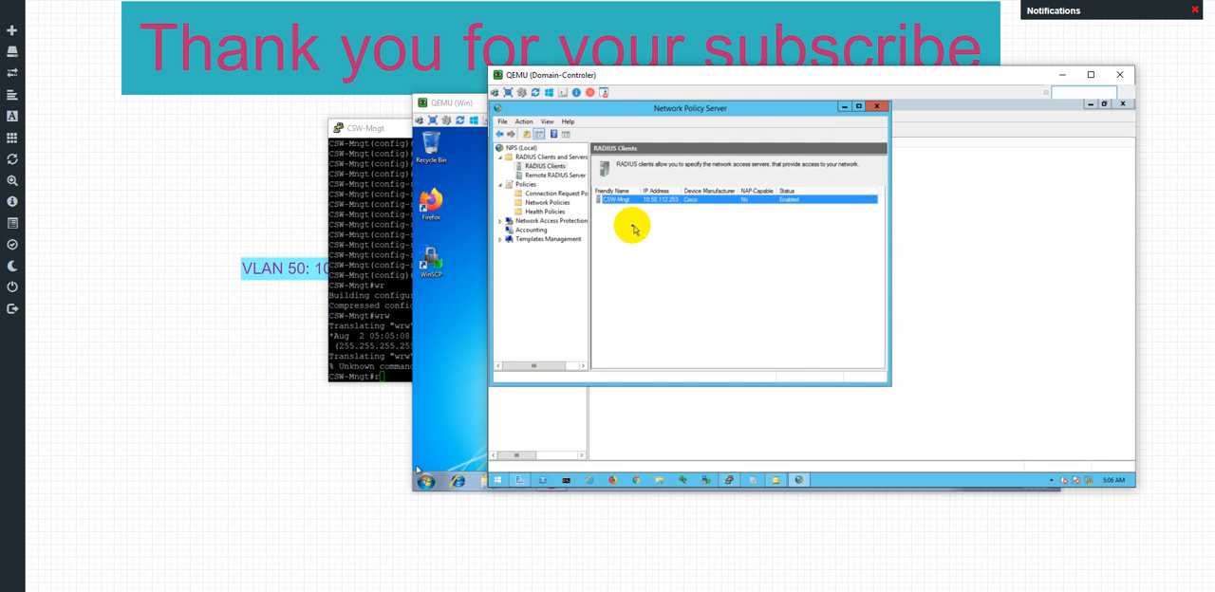
{"action": "left_click", "coordinate": [619, 204]}
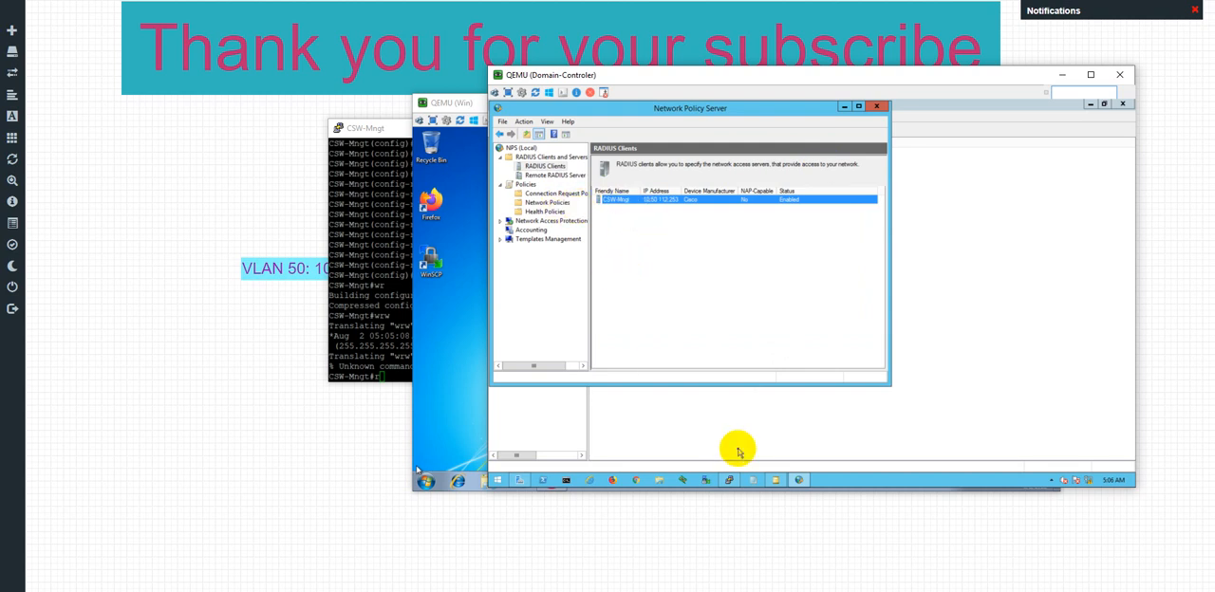
{"action": "left_click", "coordinate": [730, 481]}
{"action": "left_click", "coordinate": [664, 230]}
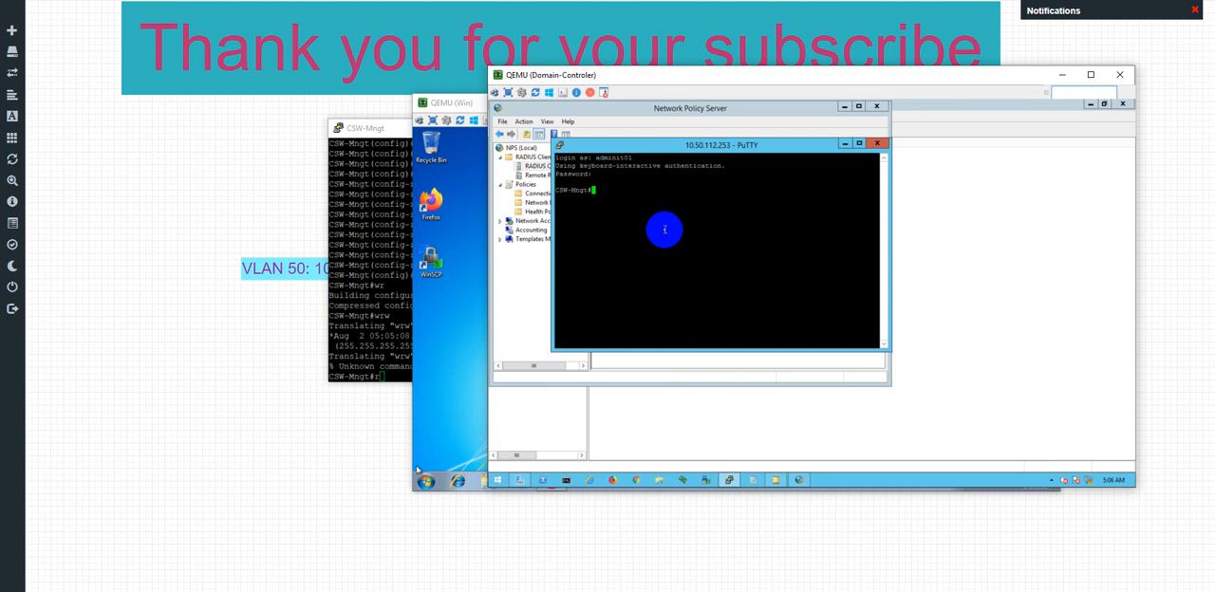
{"action": "type", "text": "sh run"}
Run sh run and page through CSW-Mngt's running configuration
{"action": "key", "text": "Return"}
{"action": "key", "text": "space"}
{"action": "key", "text": "space"}
{"action": "key", "text": "space"}
{"action": "key", "text": "space"}
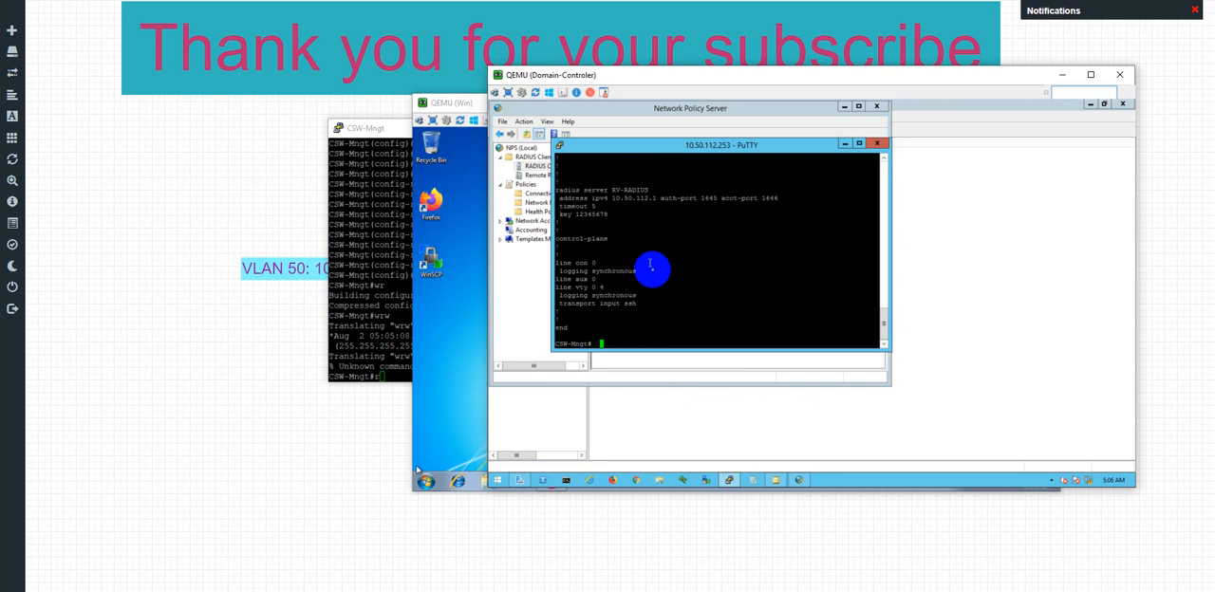
{"action": "scroll", "coordinate": [659, 280], "scroll_direction": "up", "scroll_amount": 5}
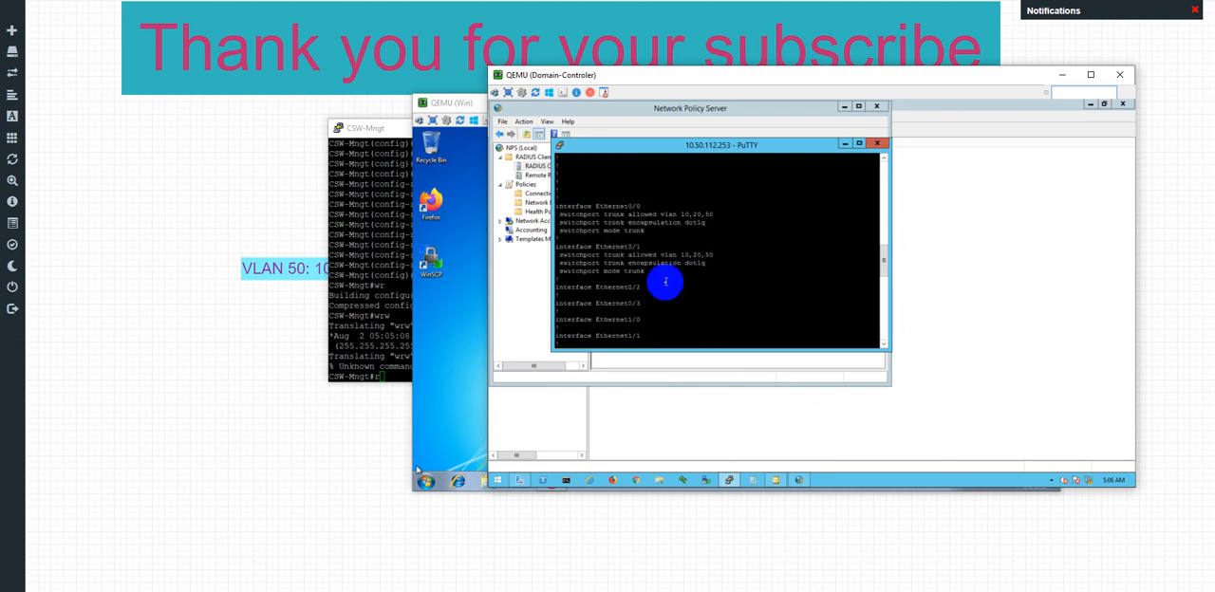
{"action": "scroll", "coordinate": [666, 281], "scroll_direction": "up", "scroll_amount": 10}
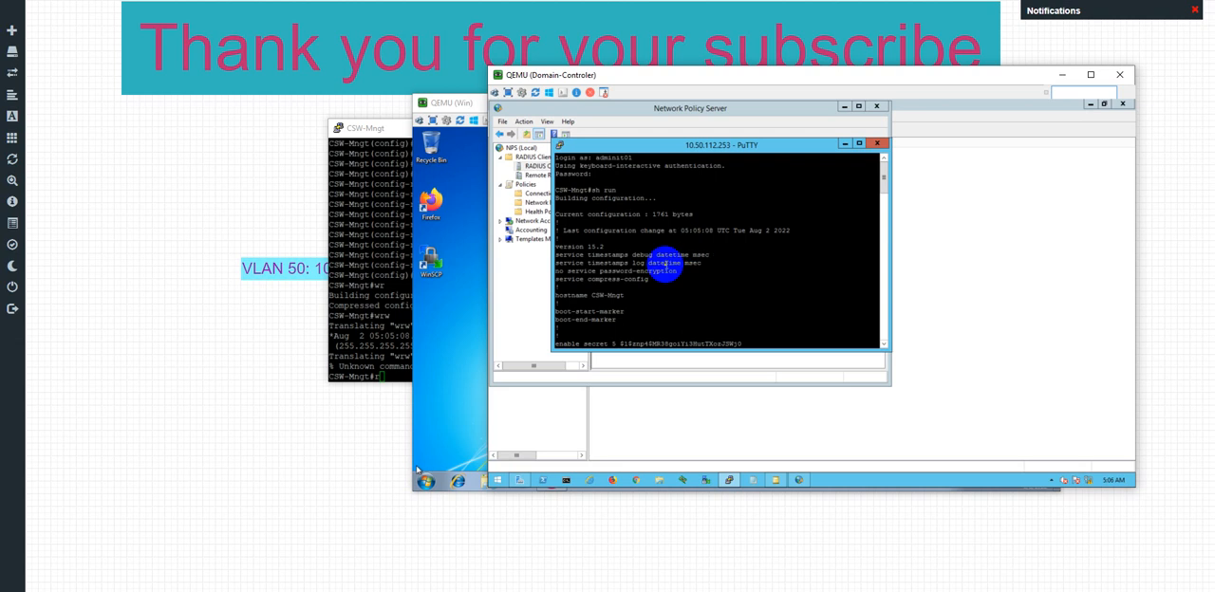
{"action": "scroll", "coordinate": [645, 270], "scroll_direction": "down", "scroll_amount": 3}
{"action": "scroll", "coordinate": [670, 290], "scroll_direction": "down", "scroll_amount": 3}
{"action": "scroll", "coordinate": [670, 296], "scroll_direction": "down", "scroll_amount": 3}
{"action": "scroll", "coordinate": [675, 299], "scroll_direction": "up", "scroll_amount": 10}
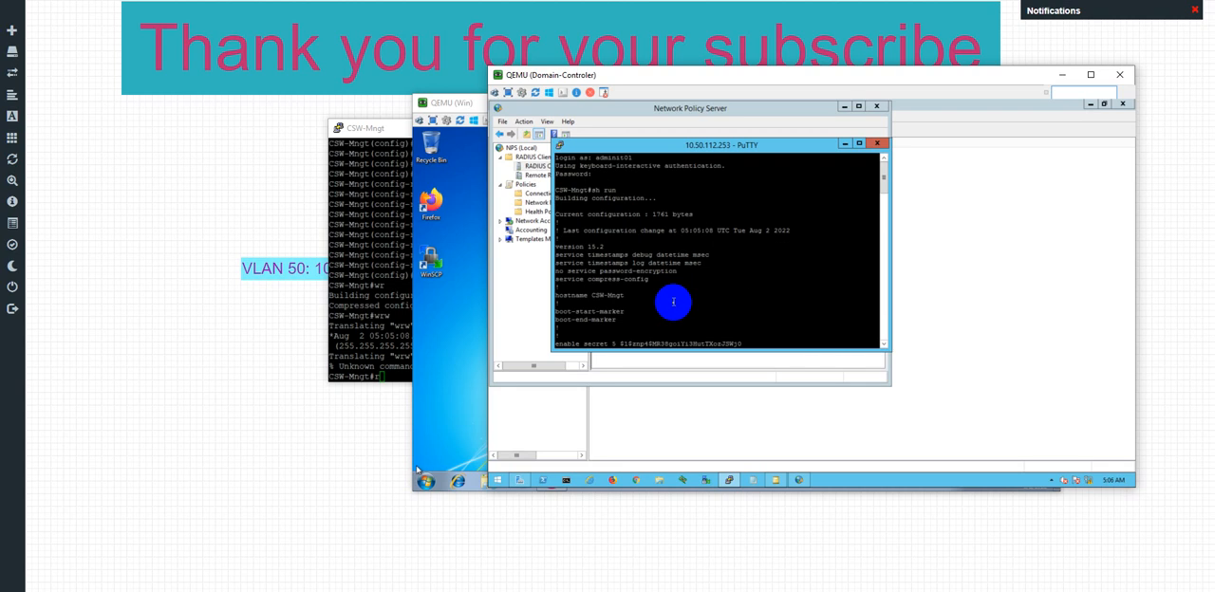
{"action": "scroll", "coordinate": [673, 302], "scroll_direction": "down", "scroll_amount": 10}
{"action": "scroll", "coordinate": [663, 283], "scroll_direction": "down", "scroll_amount": 5}
{"action": "key", "text": "Return"}
{"action": "key", "text": "Return"}
{"action": "key", "text": "Return"}
{"action": "key", "text": "Return"}
{"action": "type", "text": "conf t"}
{"action": "key", "text": "Return"}
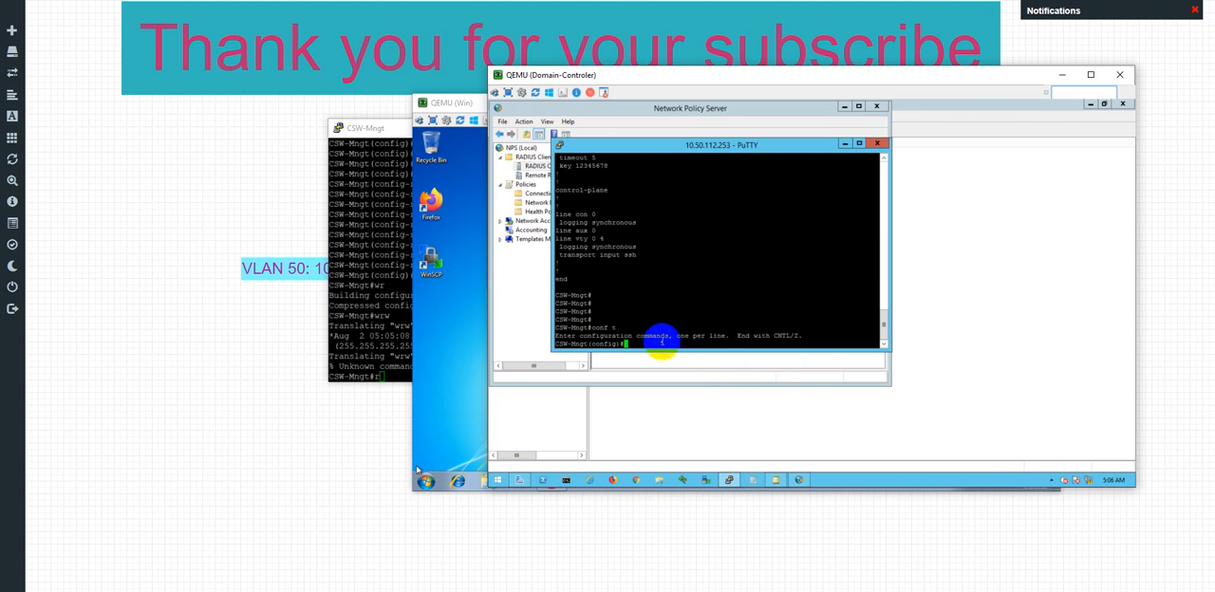
Close the SSH session and open a fresh PuTTY connection to 10.50.112.253
{"action": "left_click", "coordinate": [877, 143]}
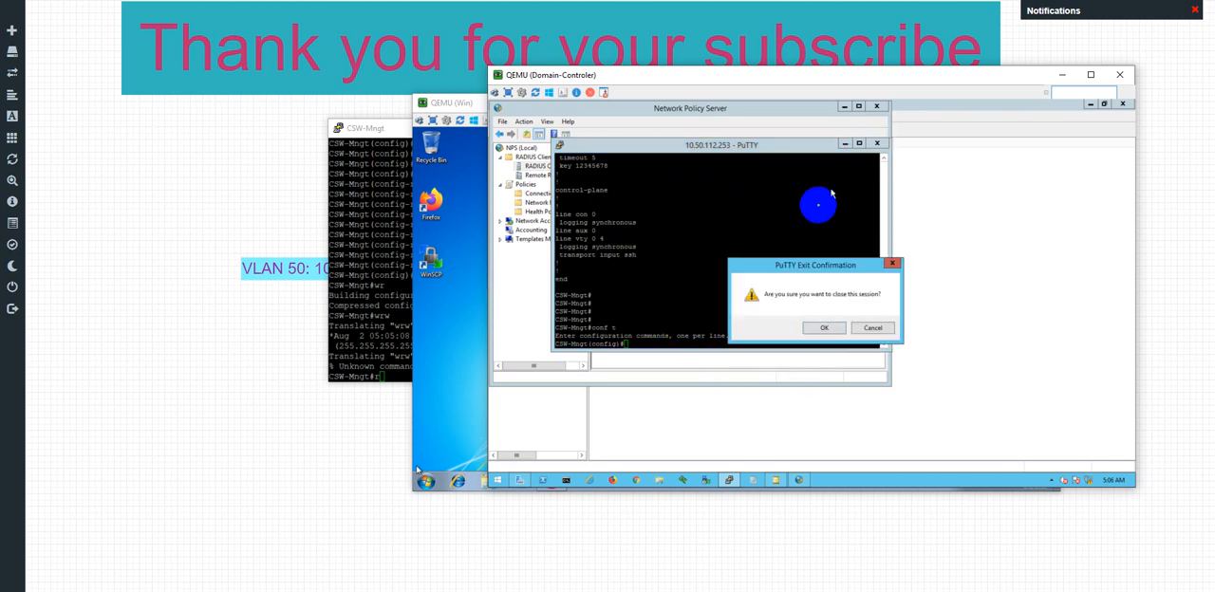
{"action": "left_click", "coordinate": [827, 326]}
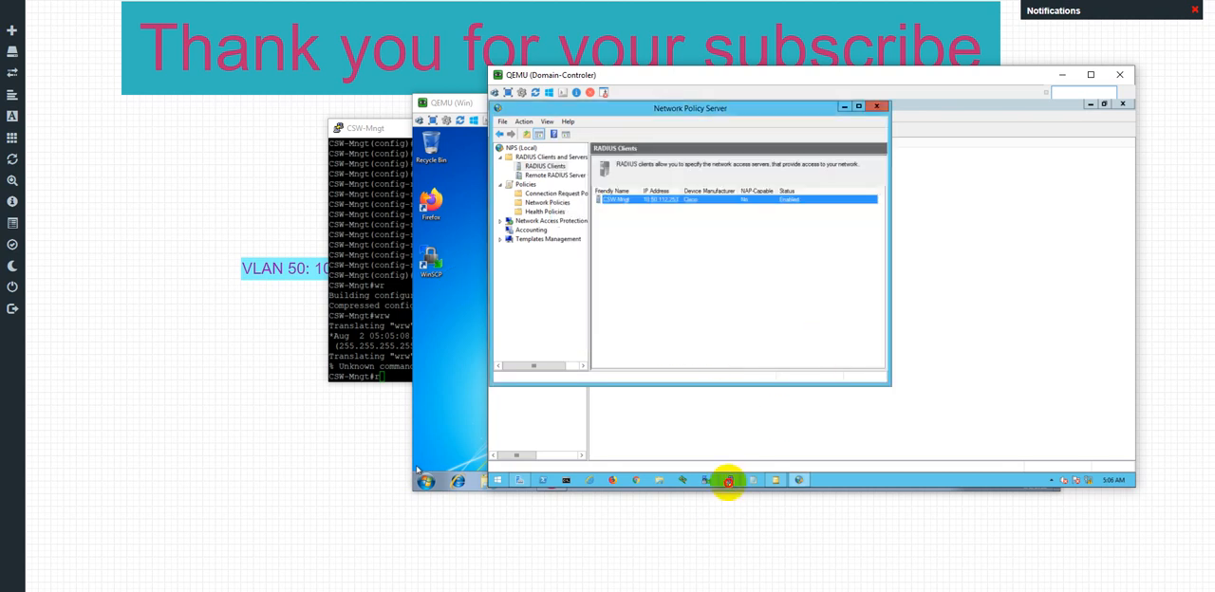
{"action": "left_click", "coordinate": [729, 479]}
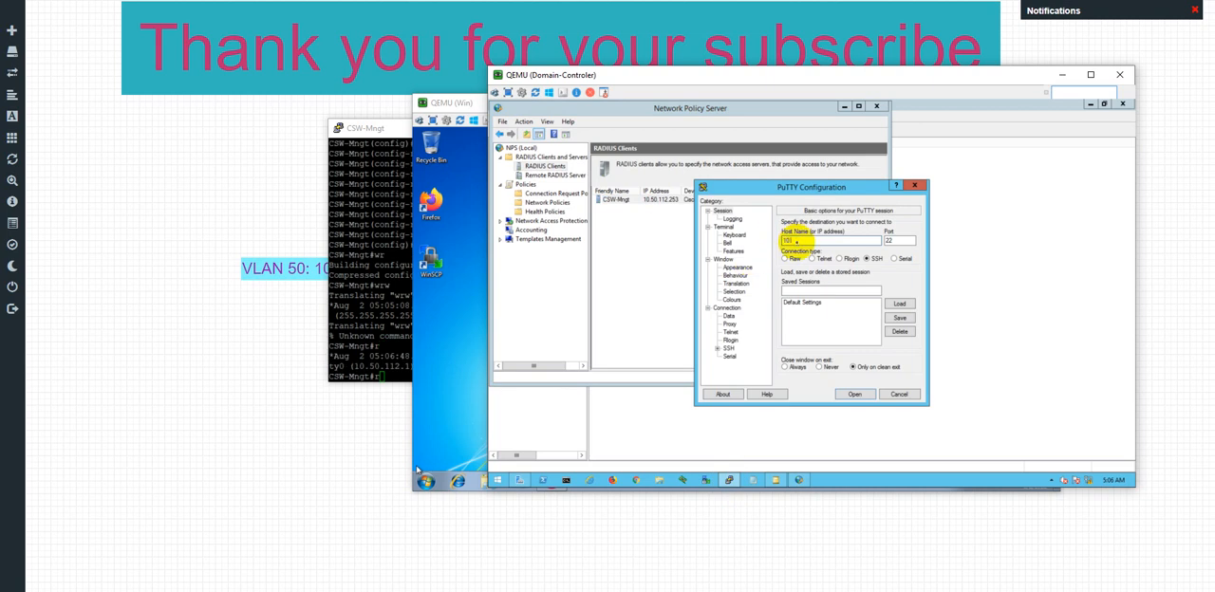
{"action": "type", "text": "2.253"}
{"action": "key", "text": "Return"}
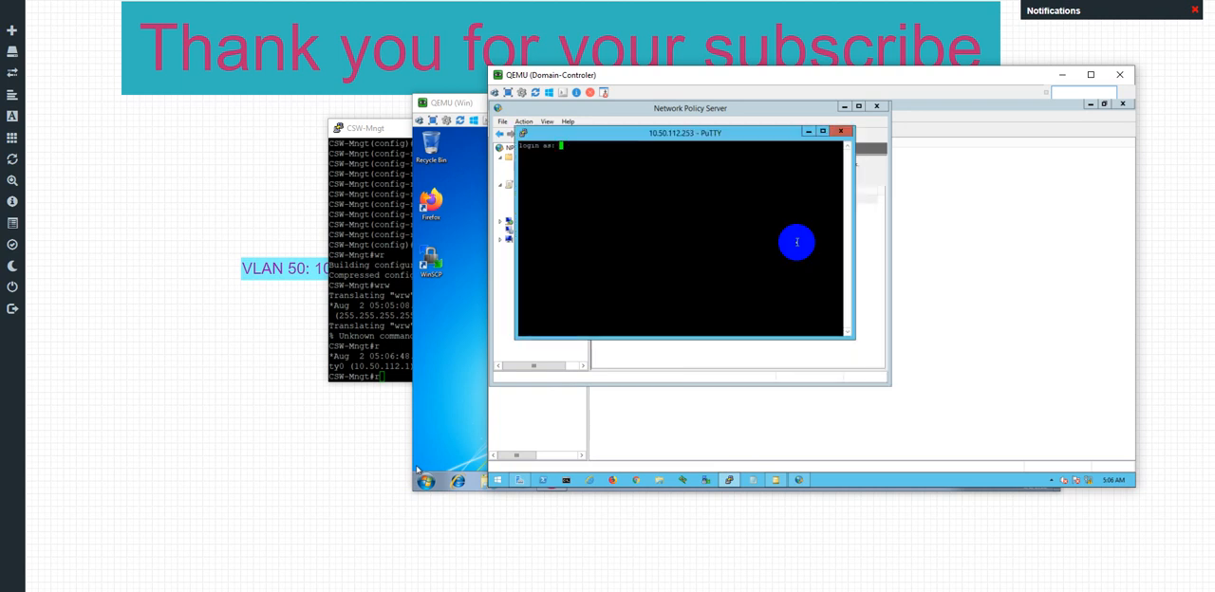
{"action": "type", "text": "st"}
{"action": "type", "text": "0"}
Log in as the second domain user and page through sh run to the AAA lines
{"action": "key", "text": "Return"}
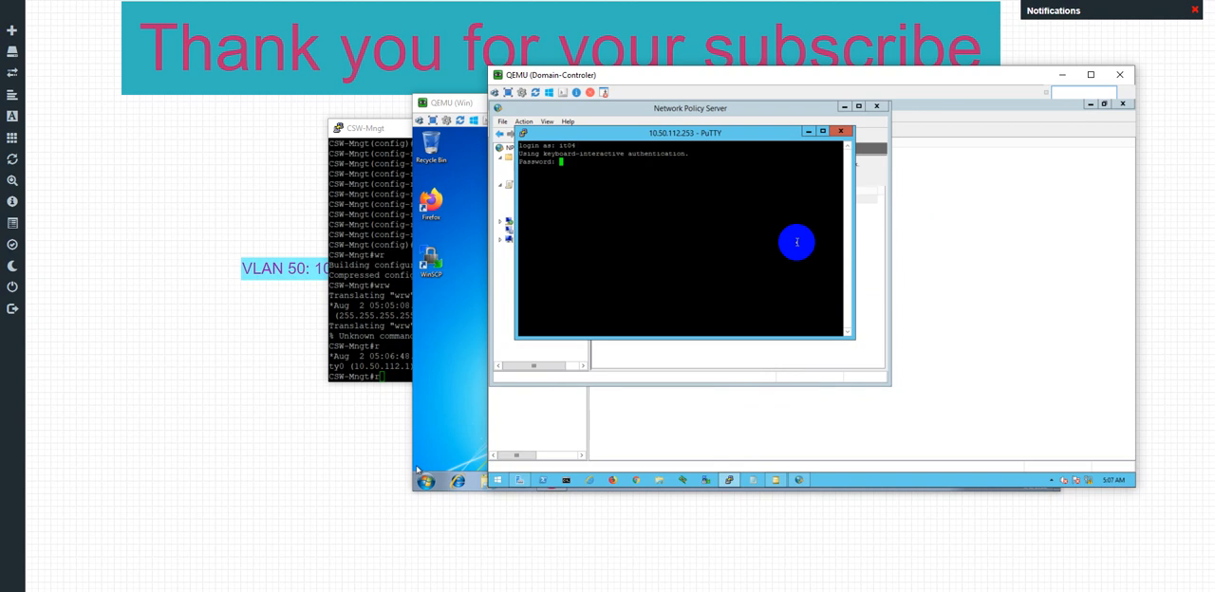
{"action": "key", "text": "Return"}
{"action": "type", "text": "sh run"}
{"action": "key", "text": "Return"}
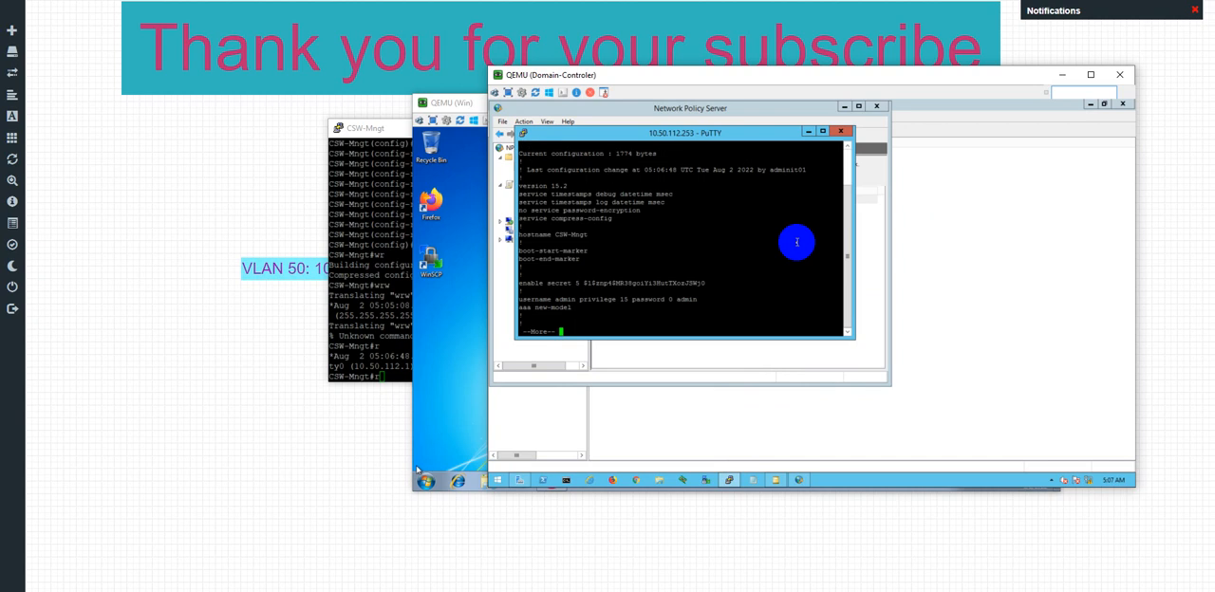
{"action": "key", "text": "space"}
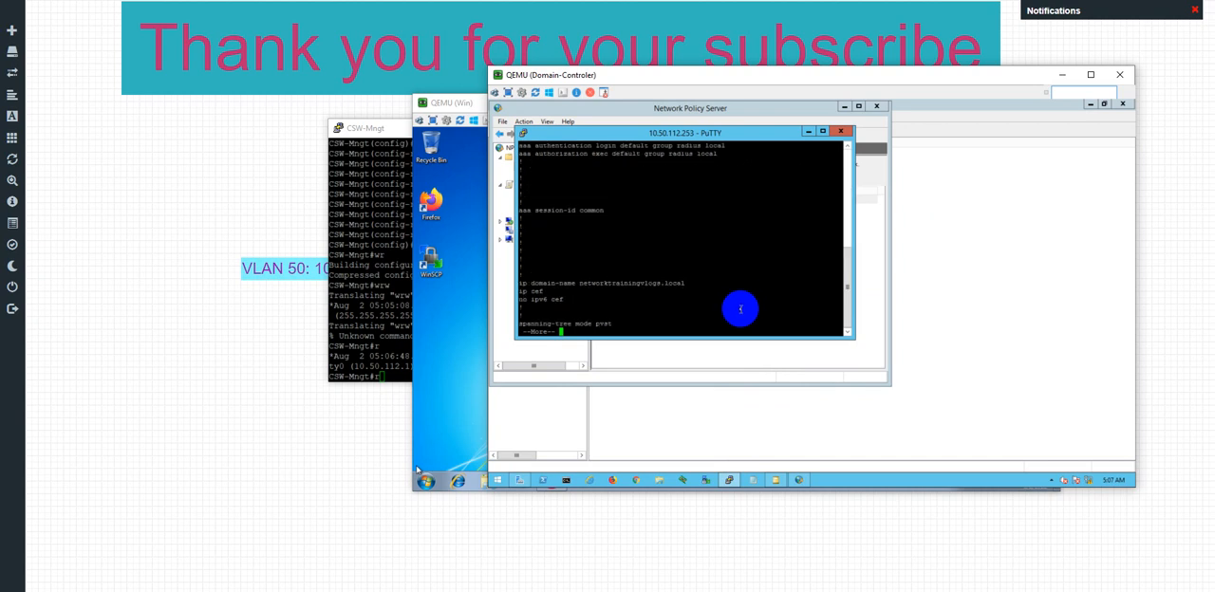